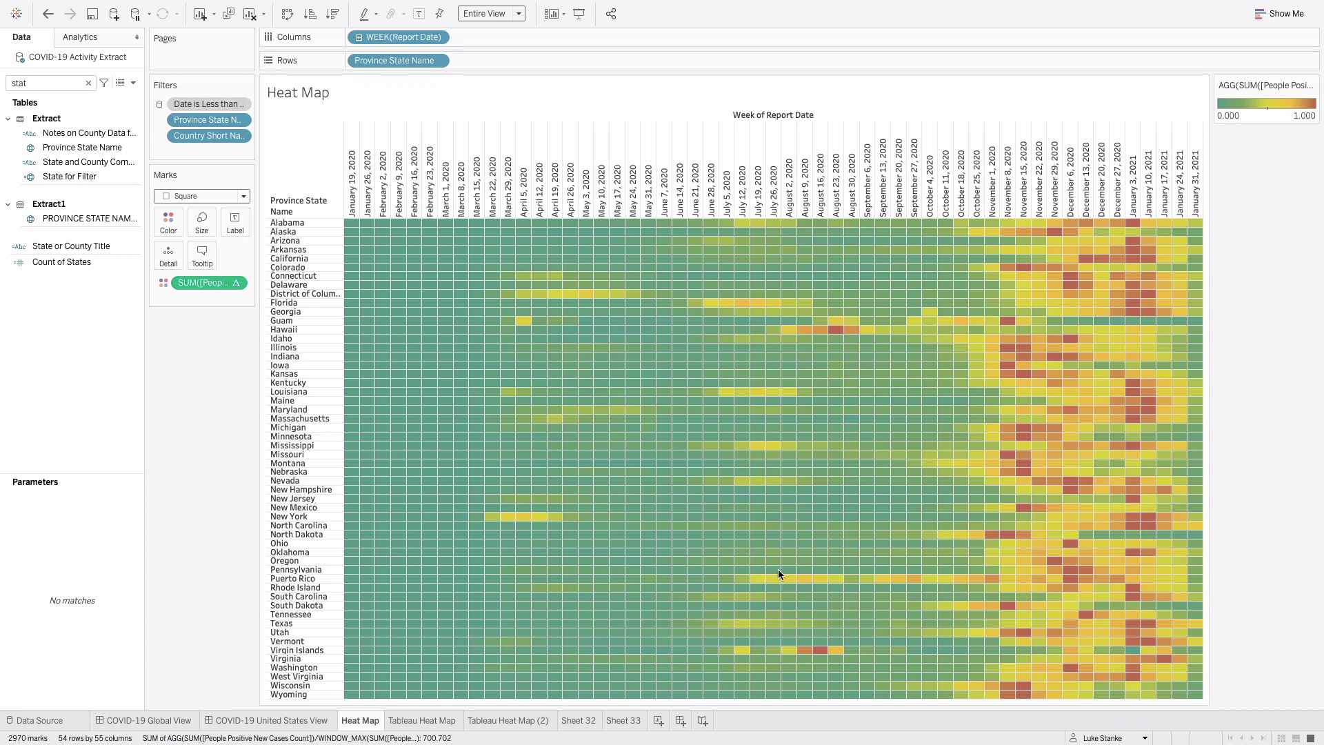
Start a new worksheet with Province State Name on Rows
click(659, 718)
double_click(47, 83)
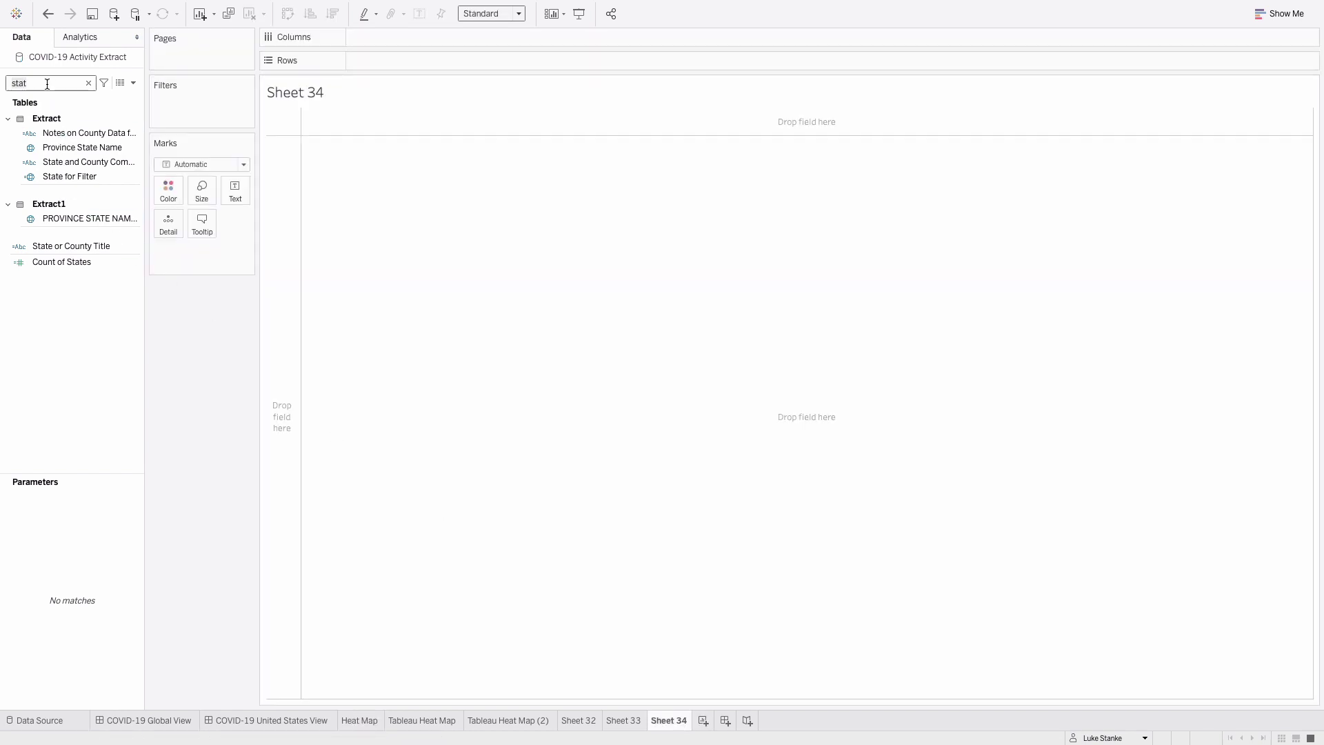
text(stat)
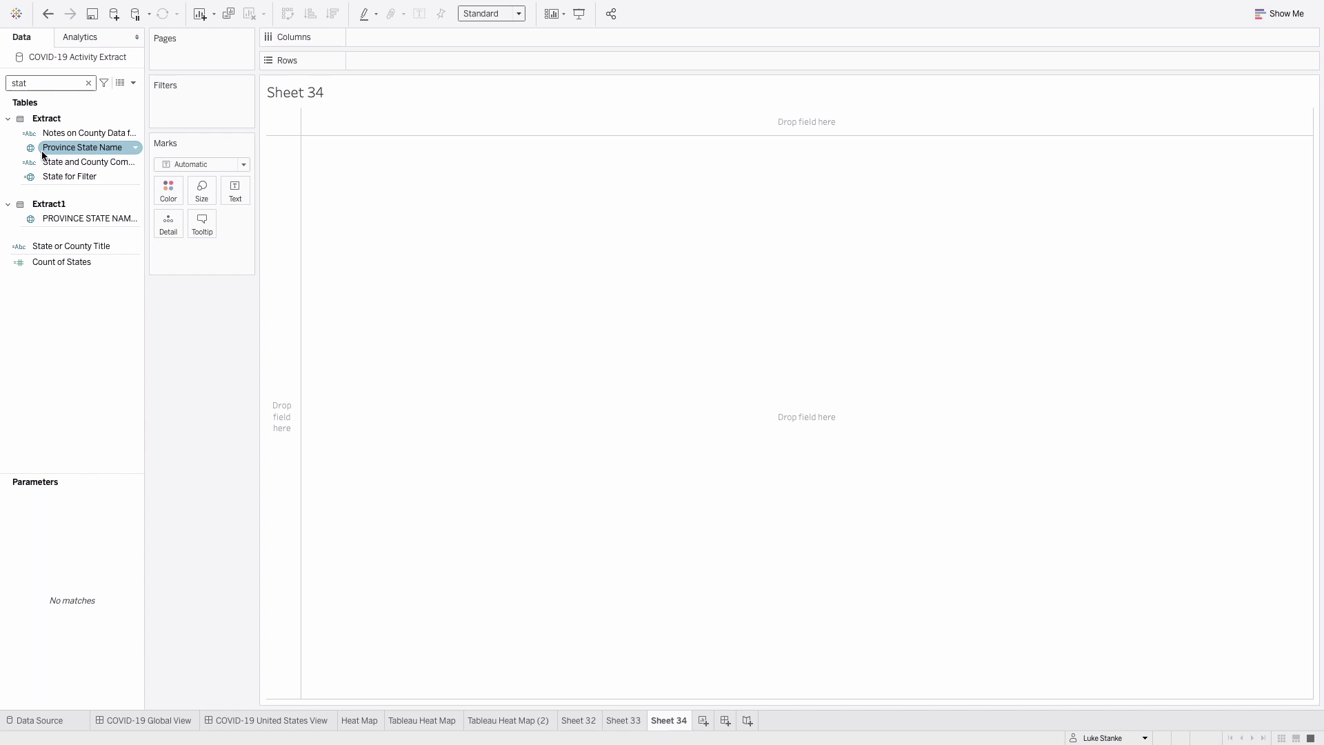
drag(40, 151, 276, 226)
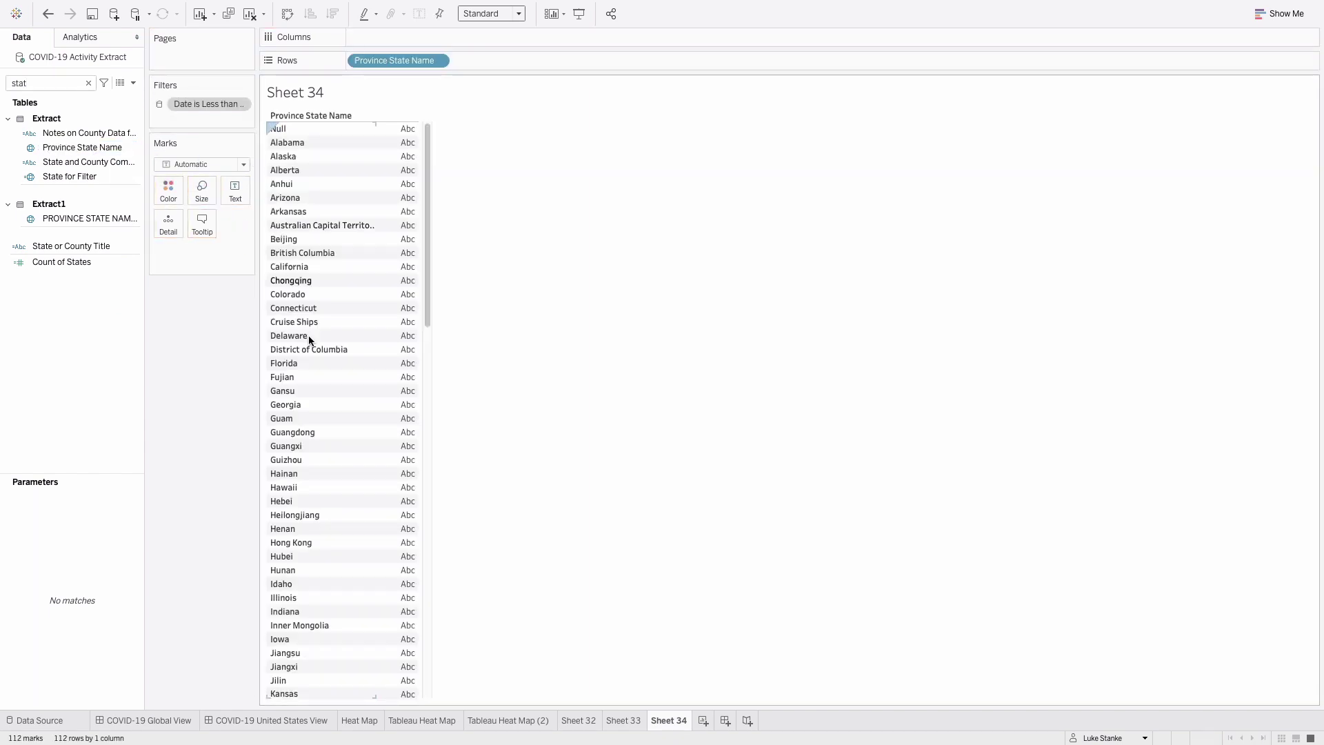
Filter the sheet by Country Short Name to keep only United States
double_click(49, 83)
text(cou)
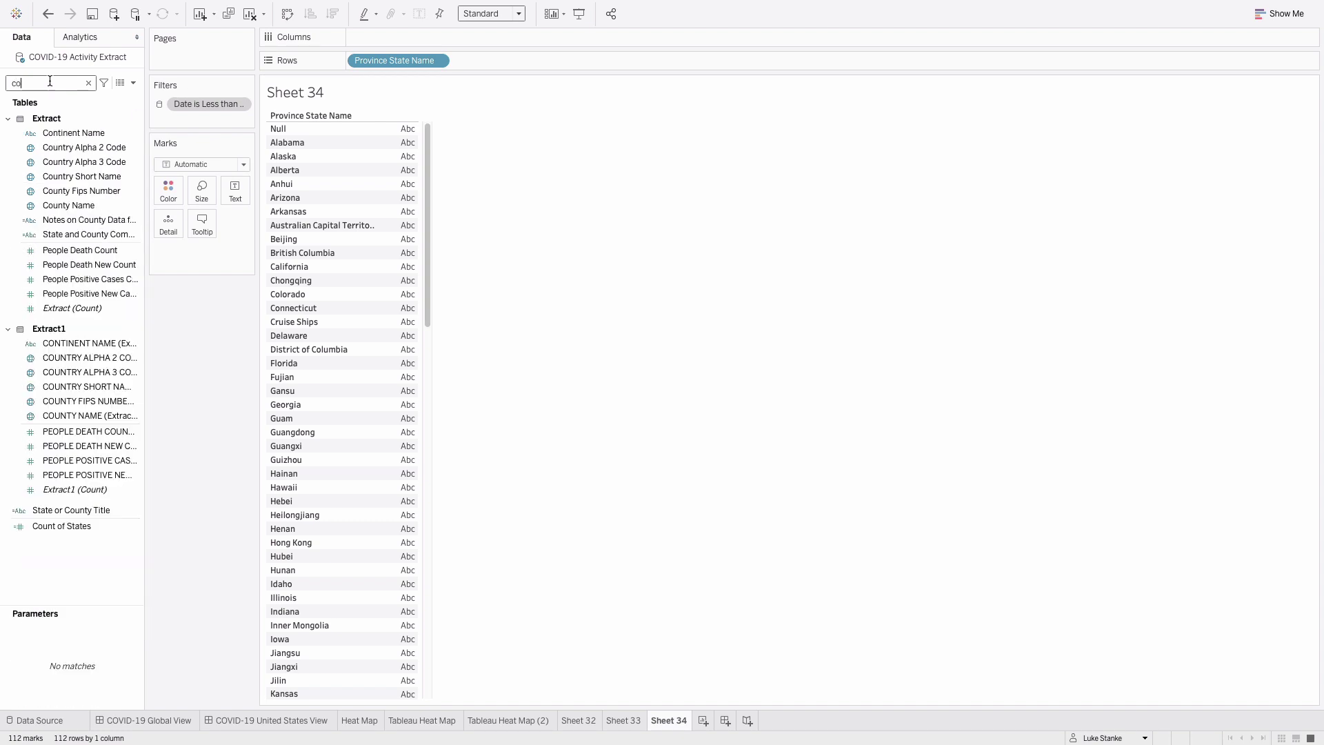
click(53, 166)
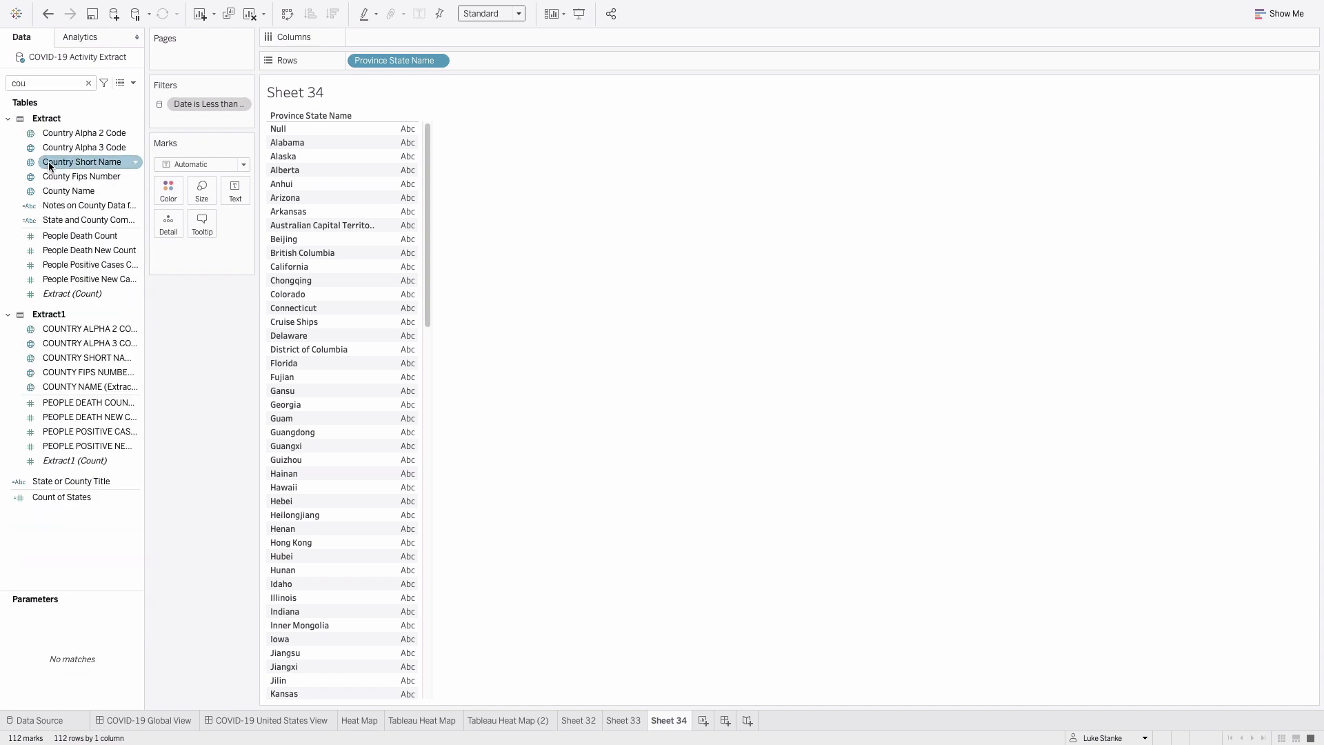
drag(50, 166, 208, 122)
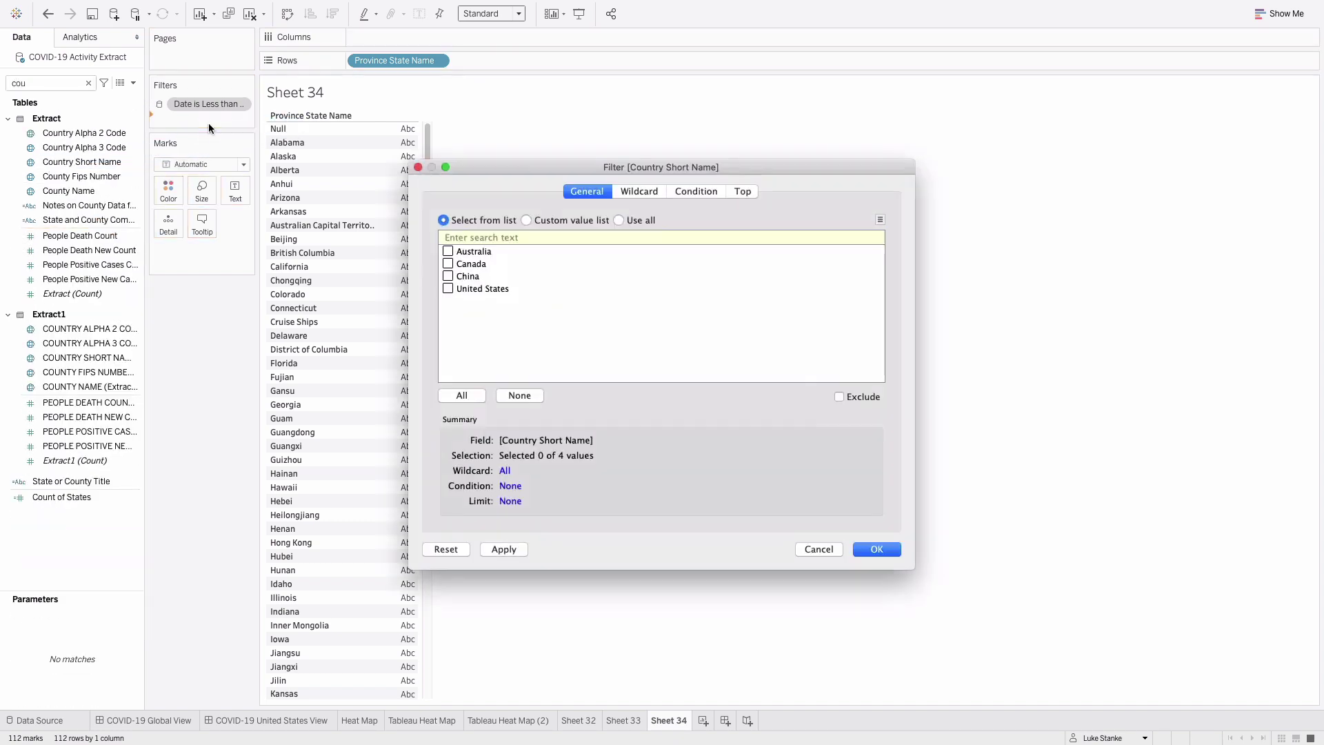
click(452, 287)
key(Return)
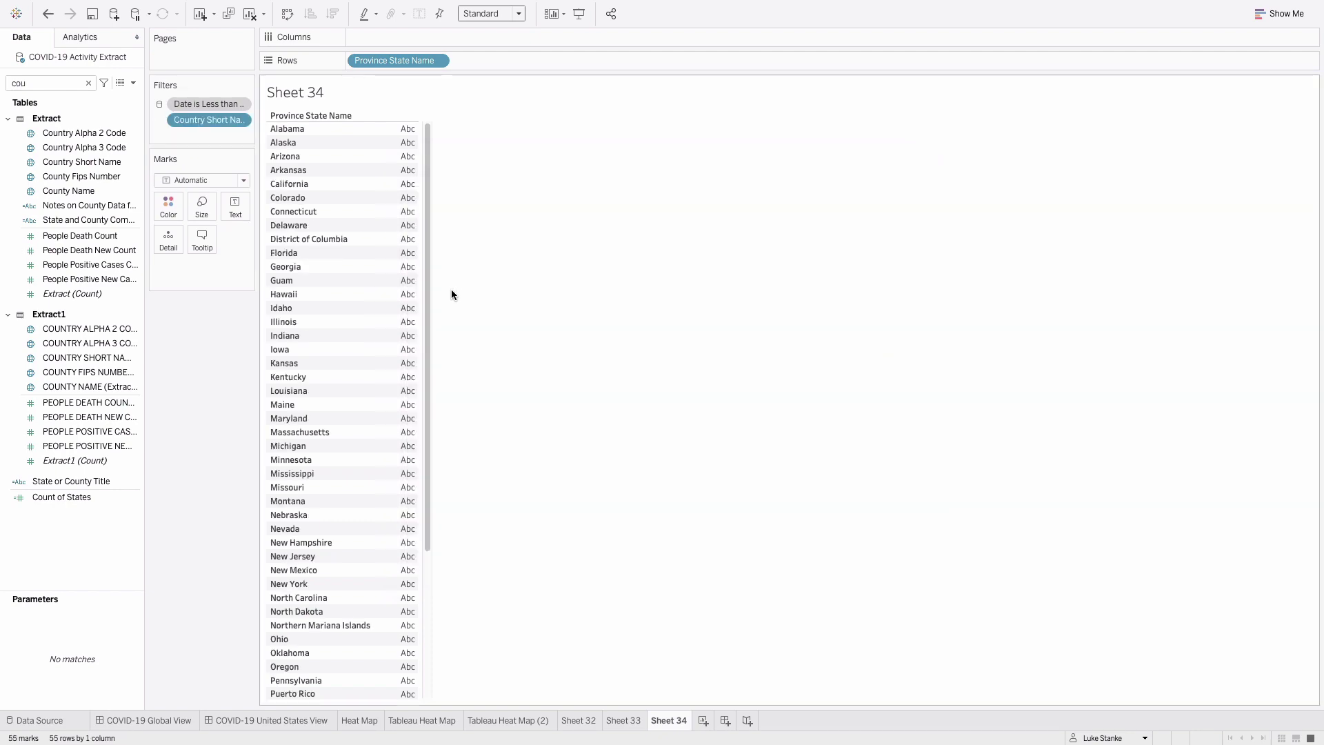
Put REPORT DATE on Columns as a discrete Week Number field
double_click(64, 86)
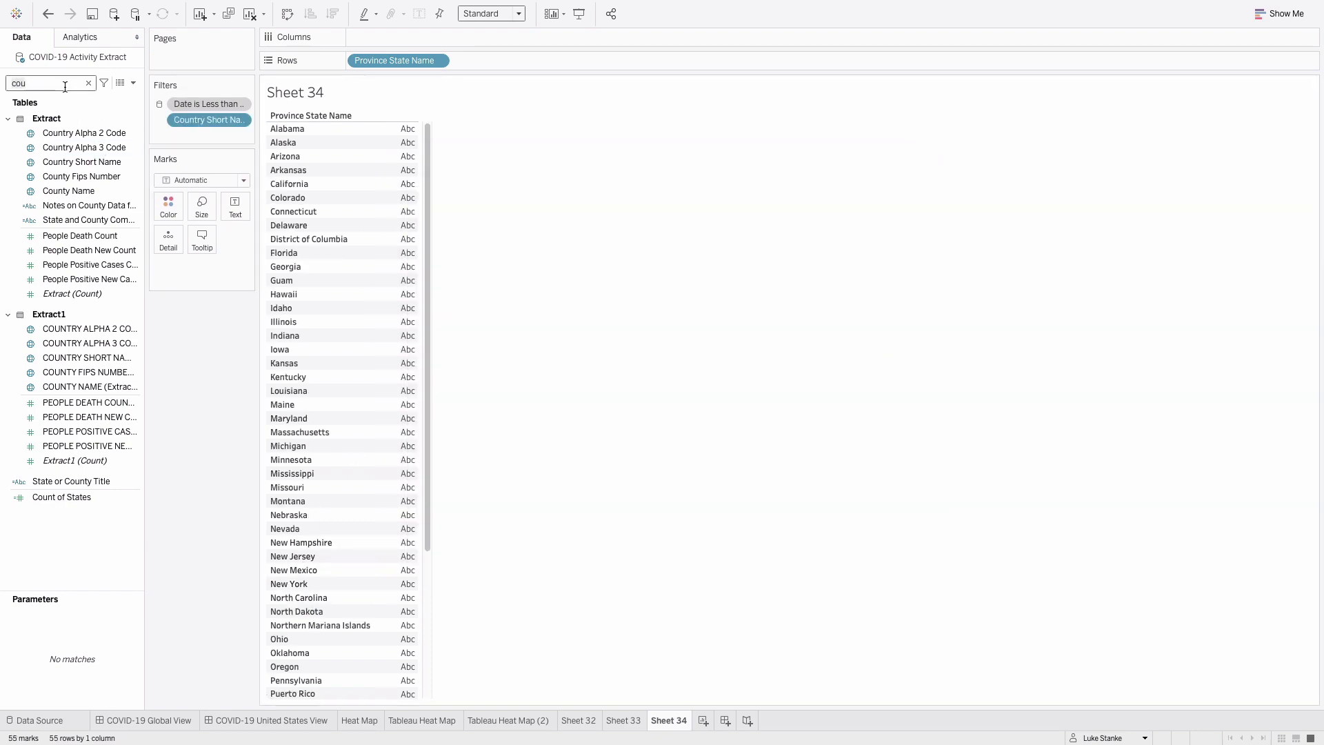
text(re)
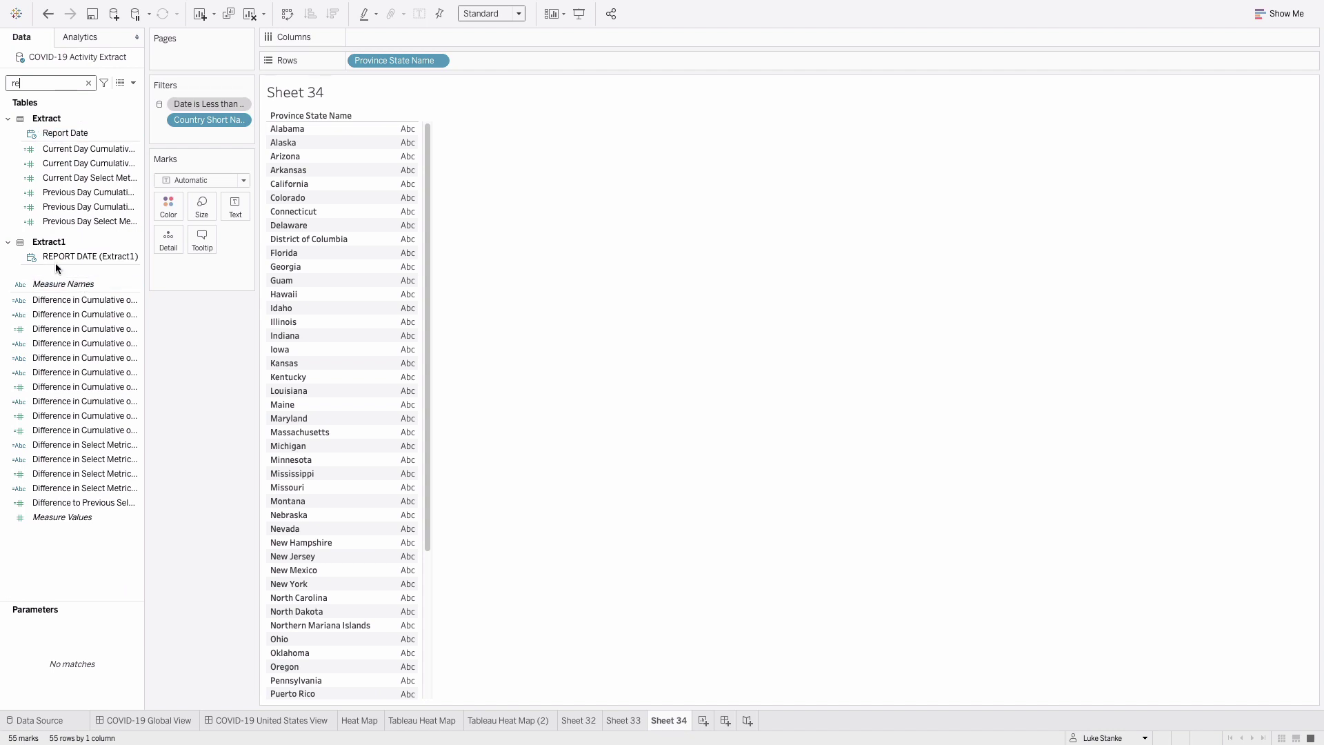
drag(55, 255, 395, 38)
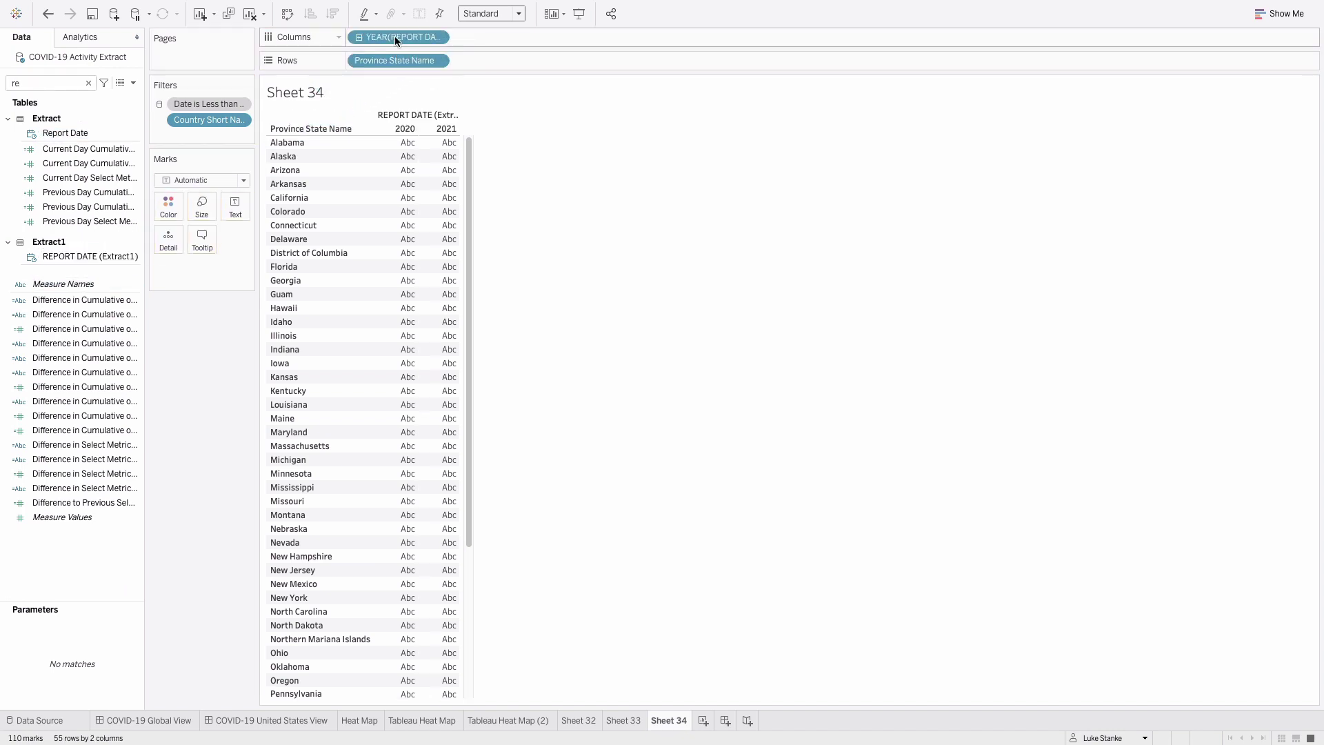
click(439, 38)
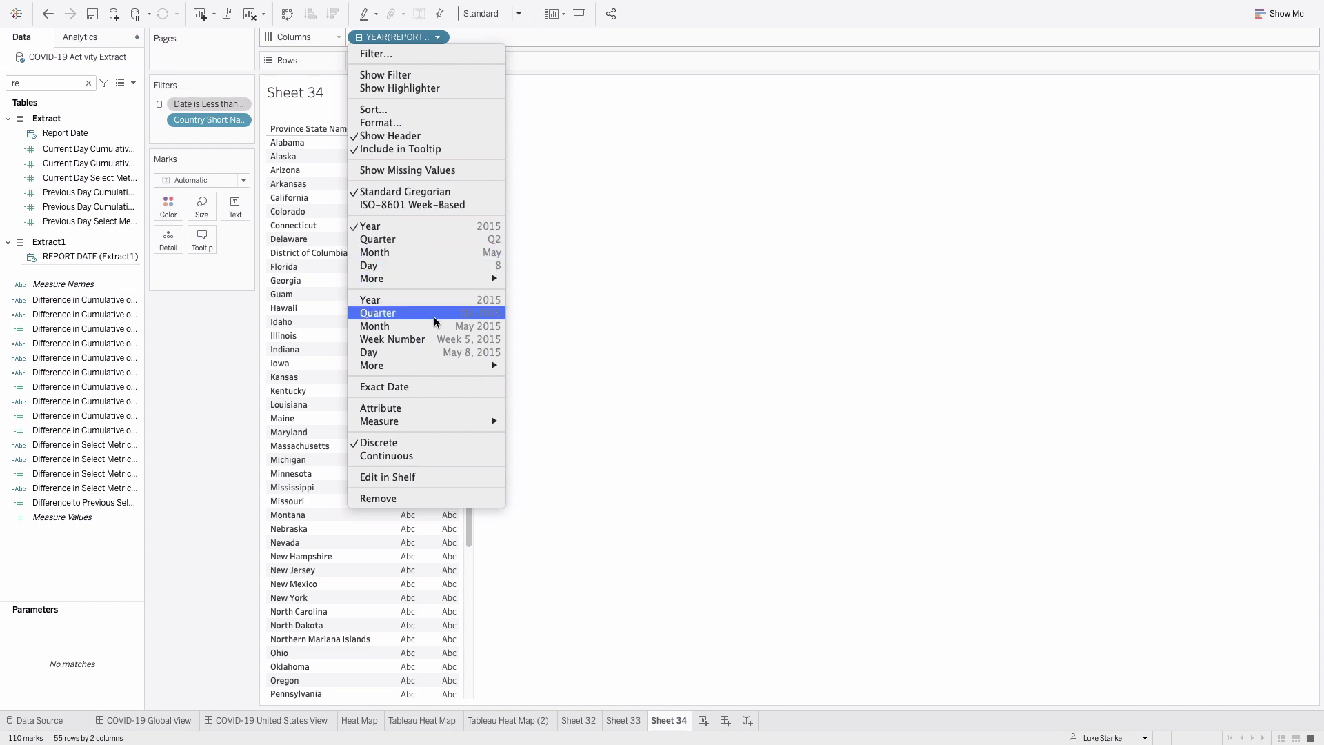
click(433, 339)
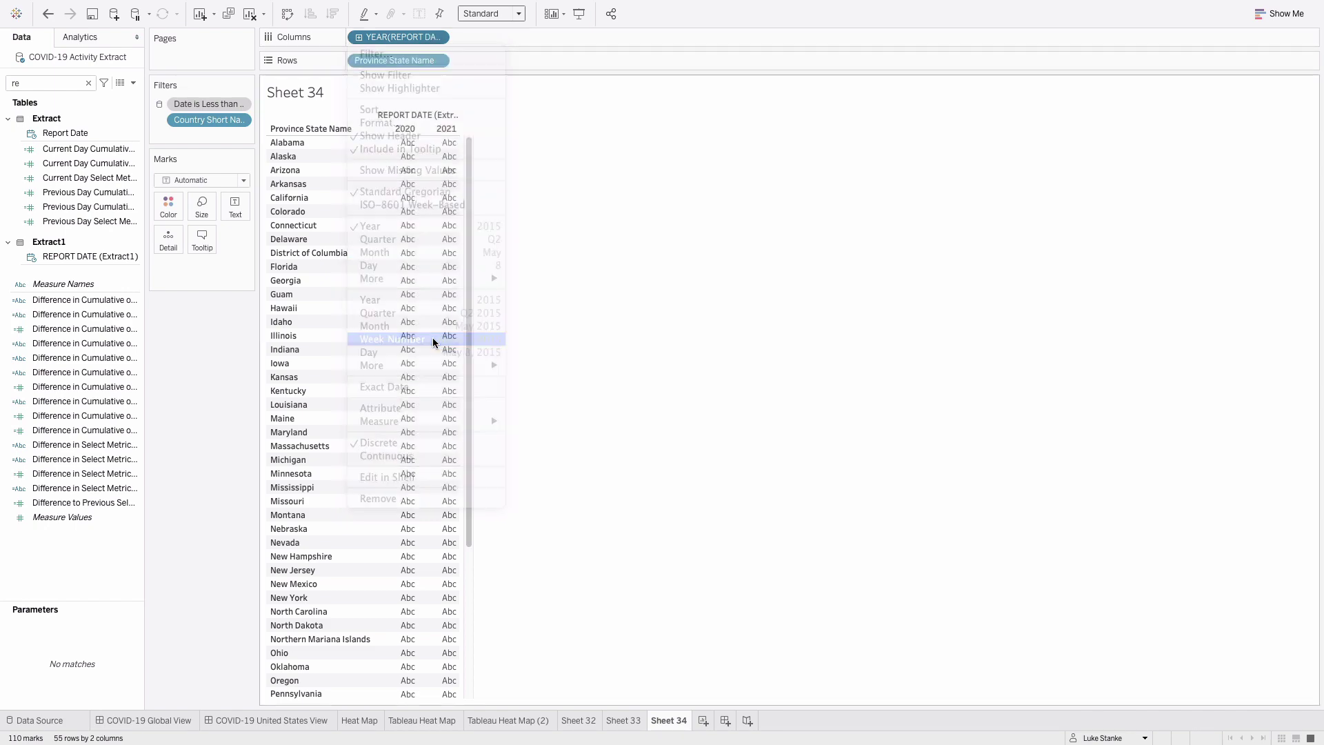
click(439, 38)
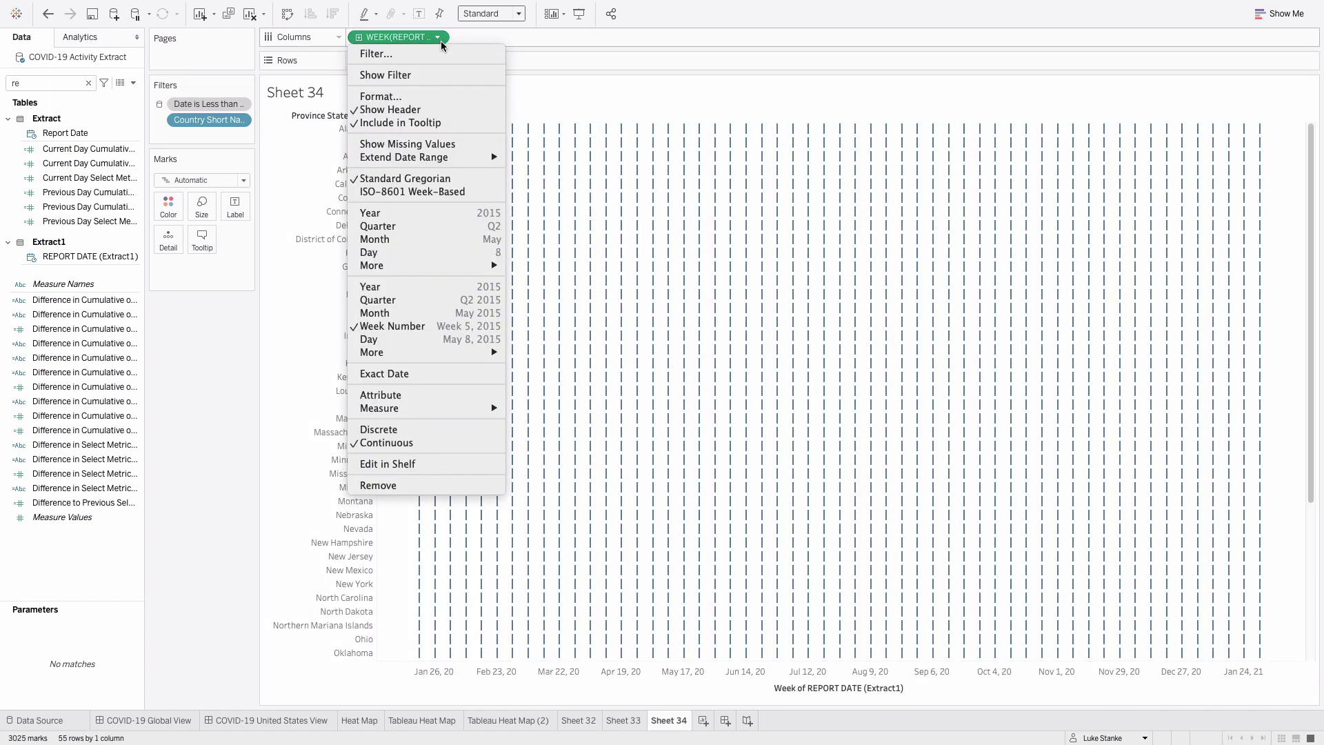
click(429, 427)
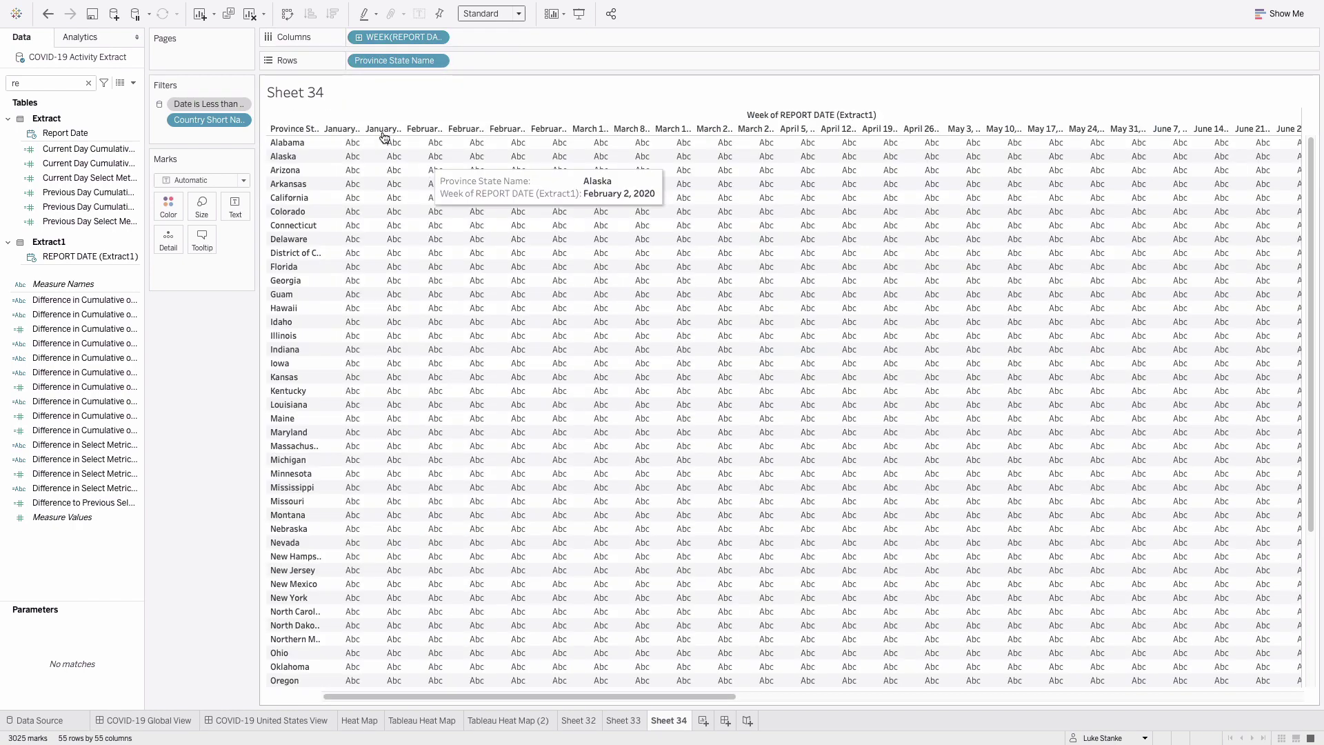
Rotate the week header labels vertically and align them to the top
right_click(339, 133)
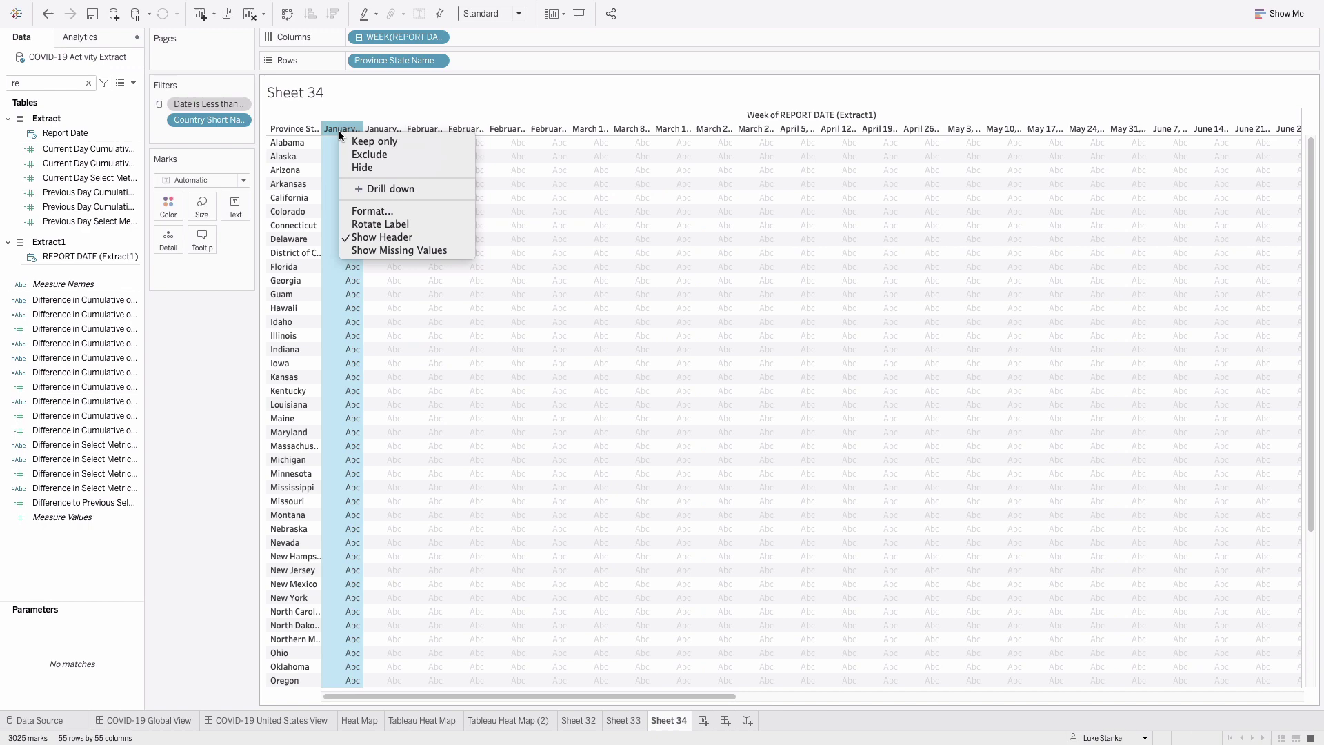
click(391, 224)
right_click(343, 164)
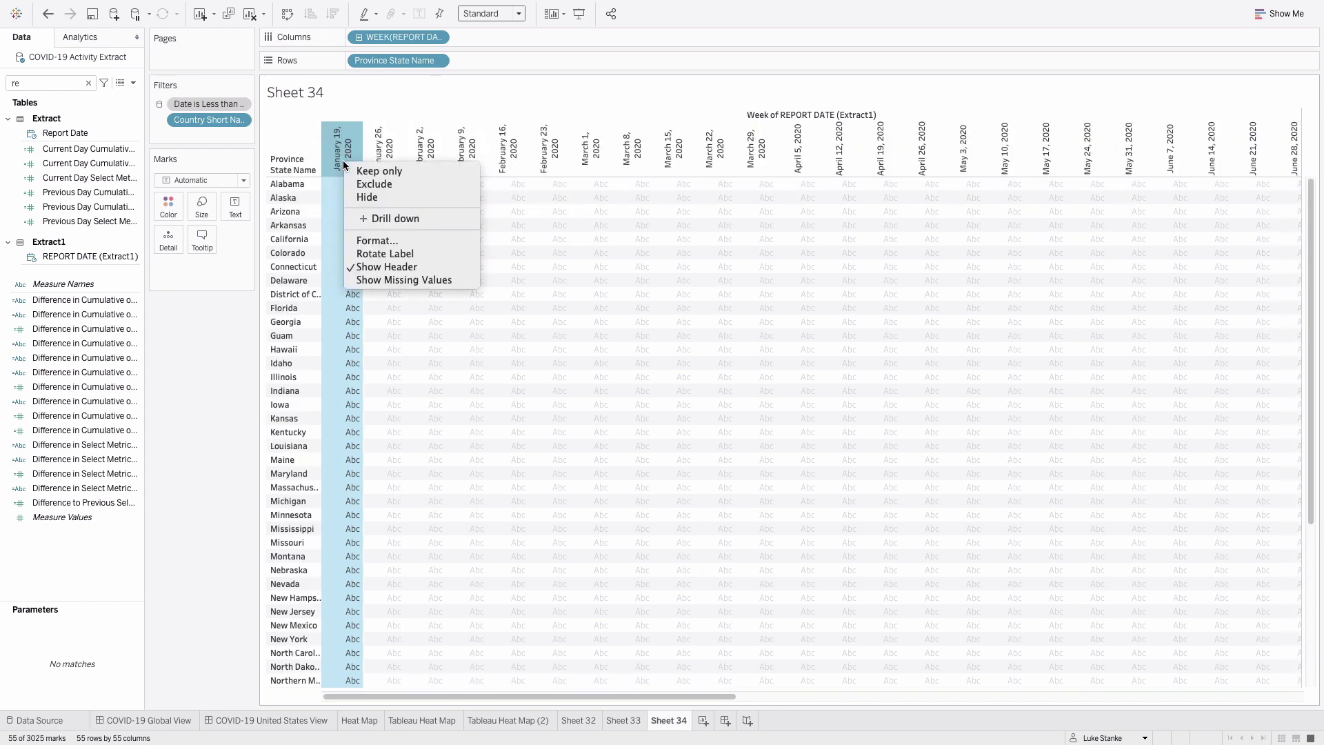
click(390, 241)
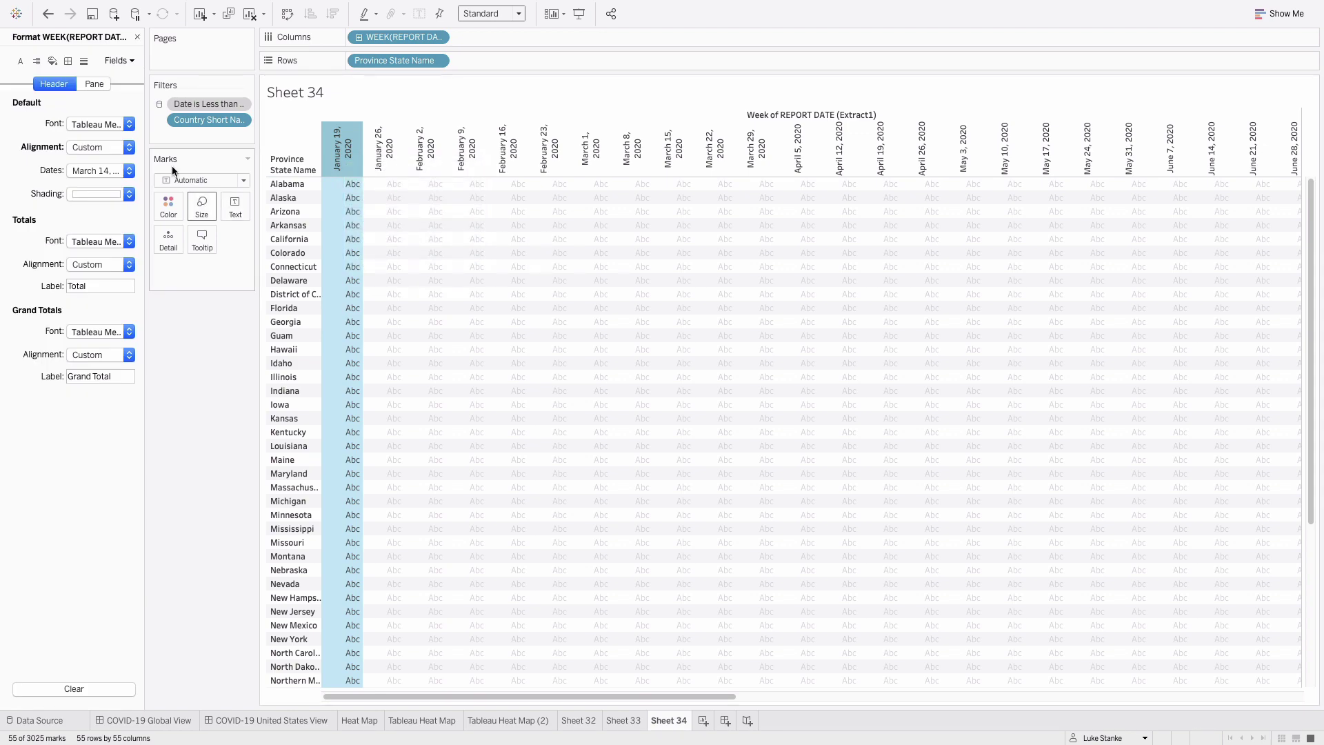
click(97, 148)
click(91, 279)
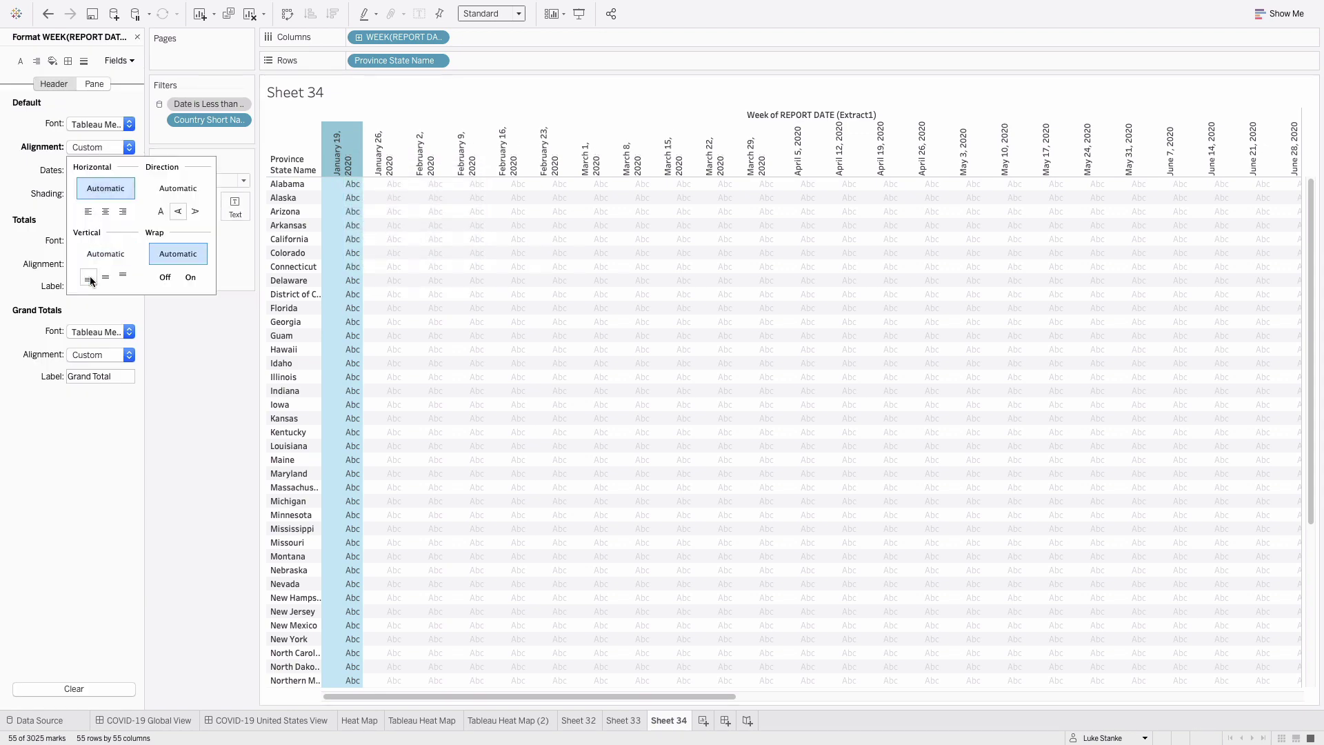
Set the view to Fit Width so all 55 week columns show
click(303, 138)
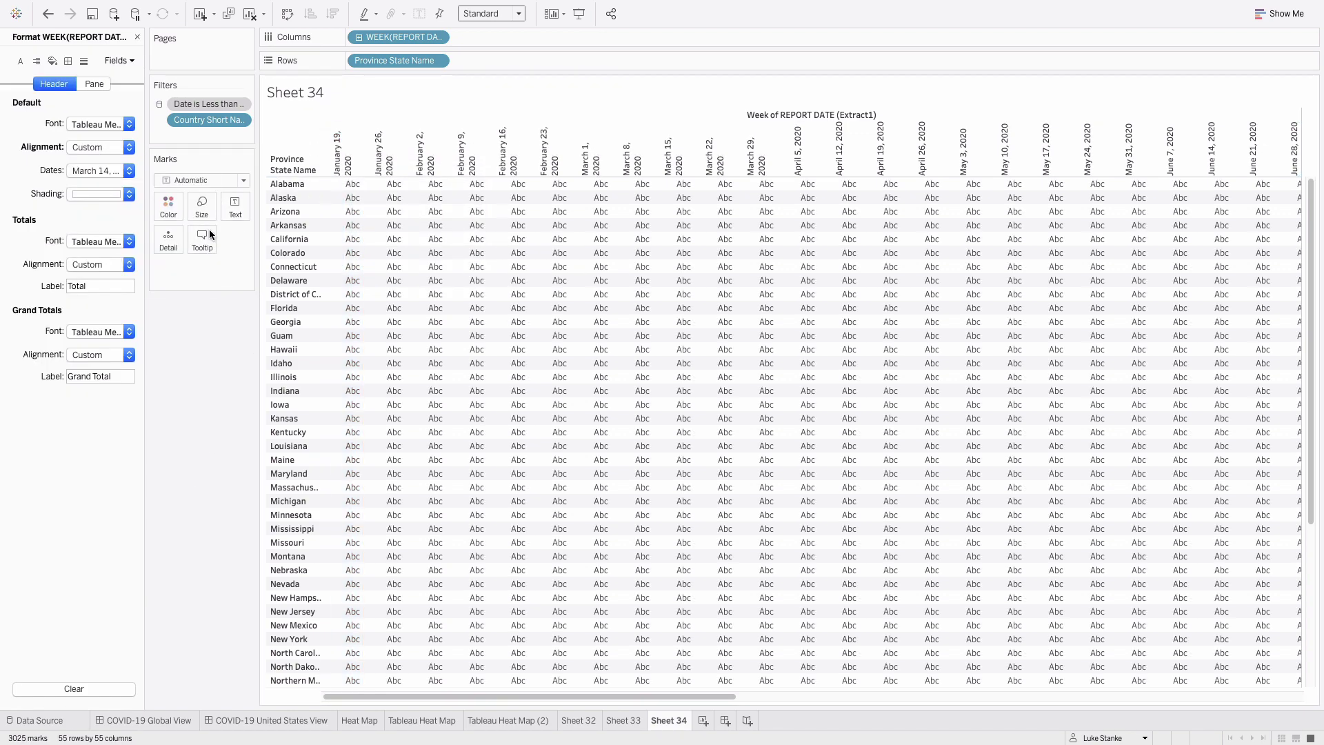
click(492, 14)
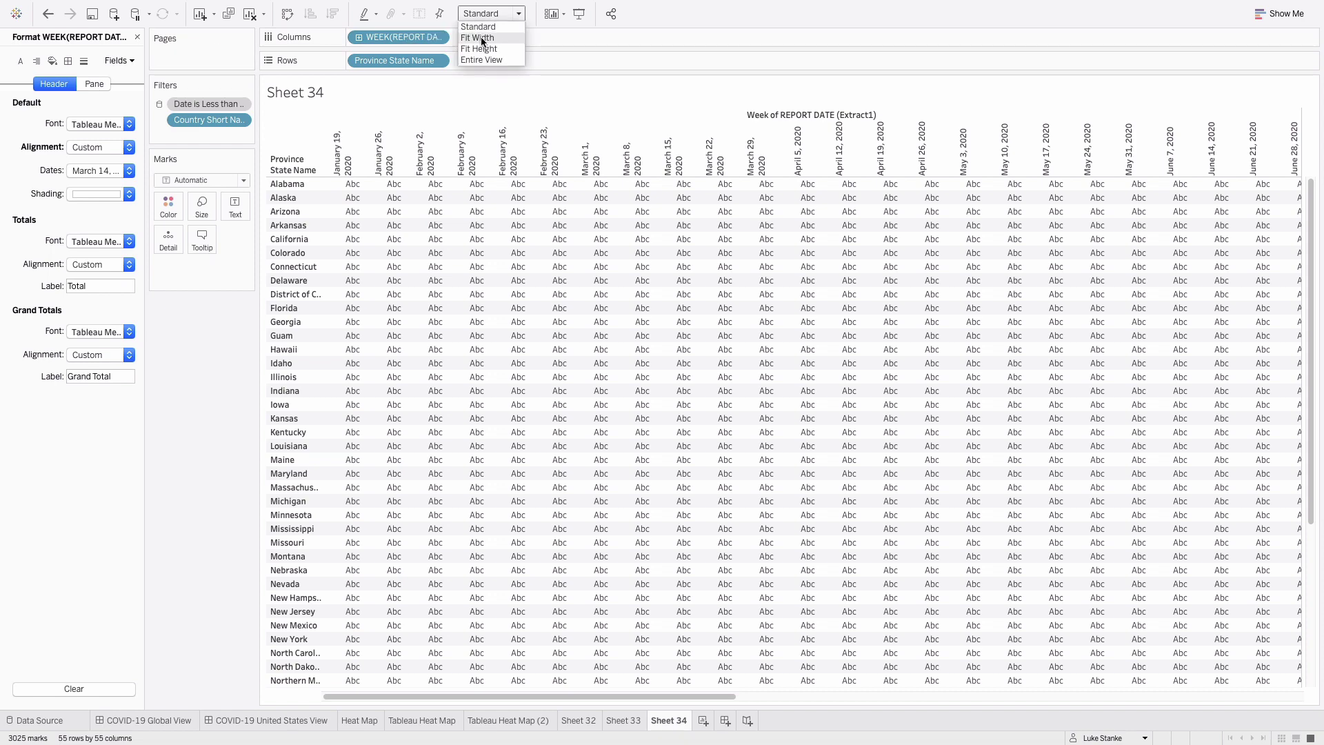
click(481, 38)
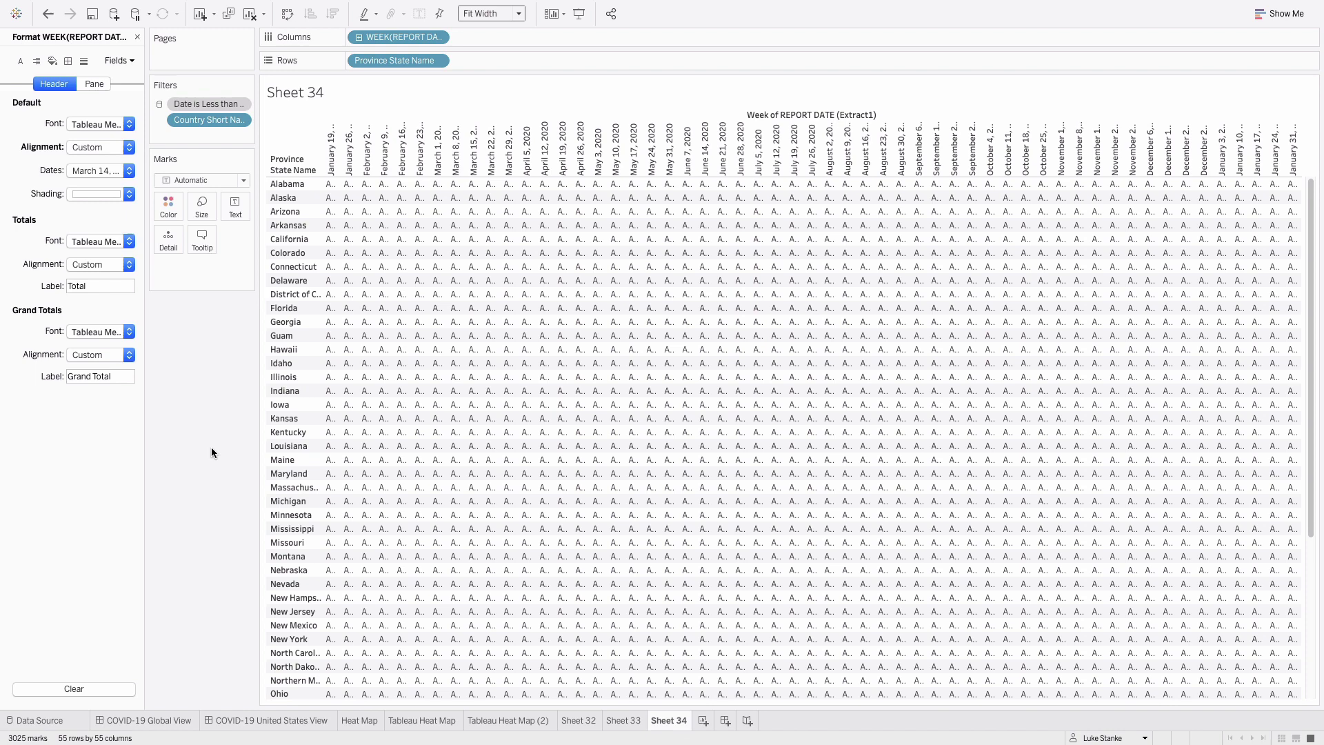
click(137, 37)
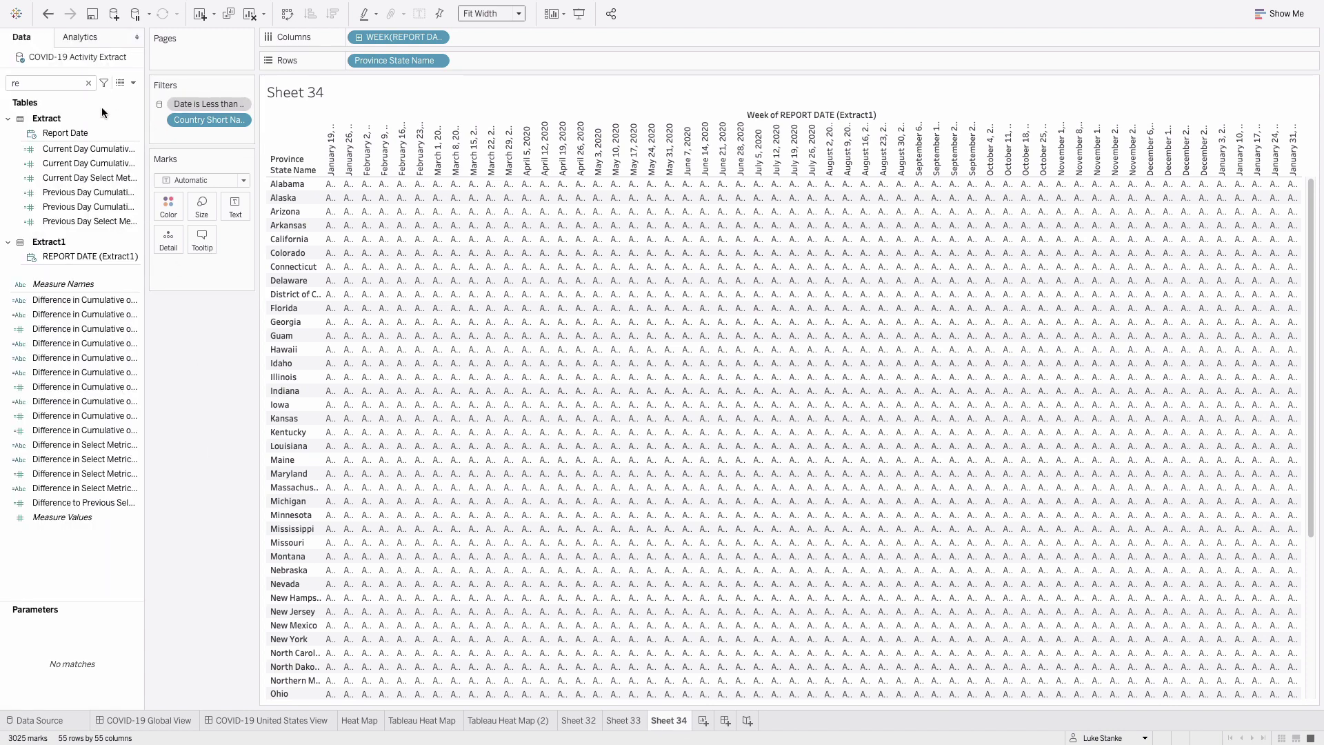
click(51, 83)
text(re)
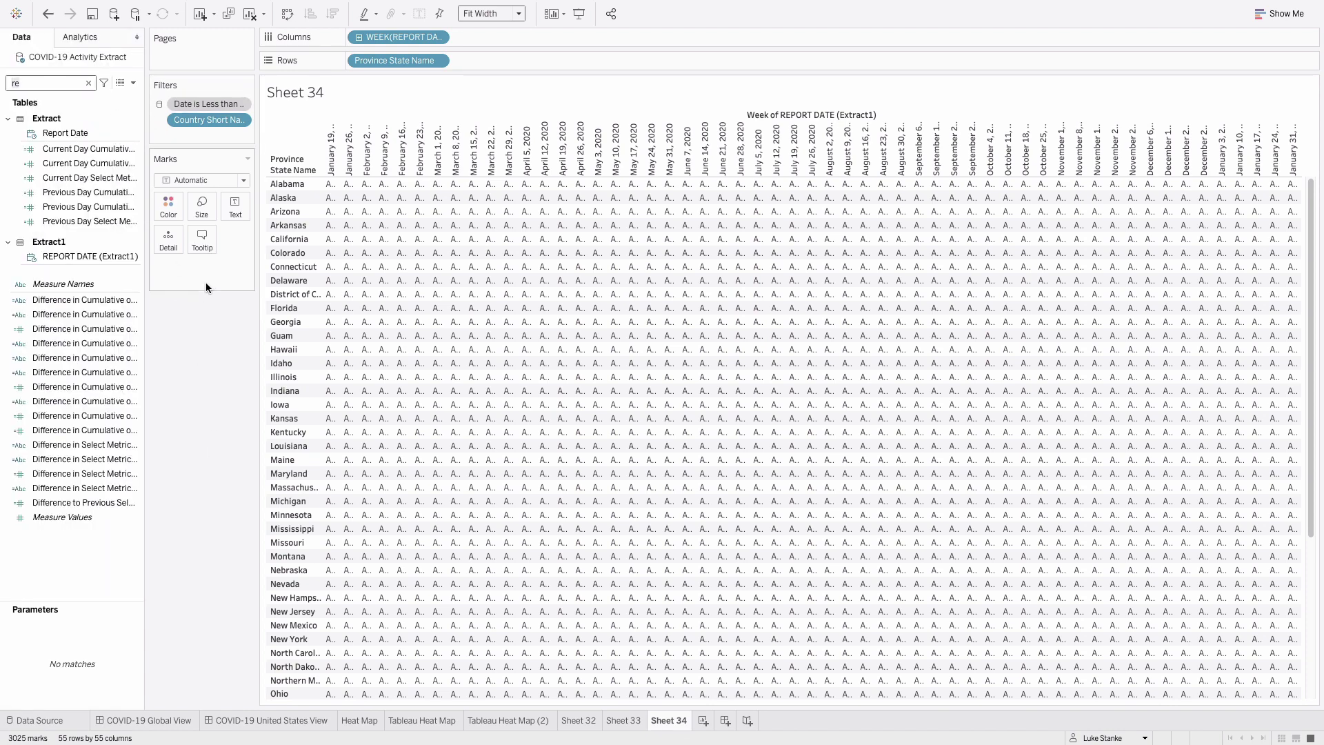
click(46, 84)
key(BackSpace)
key(BackSpace)
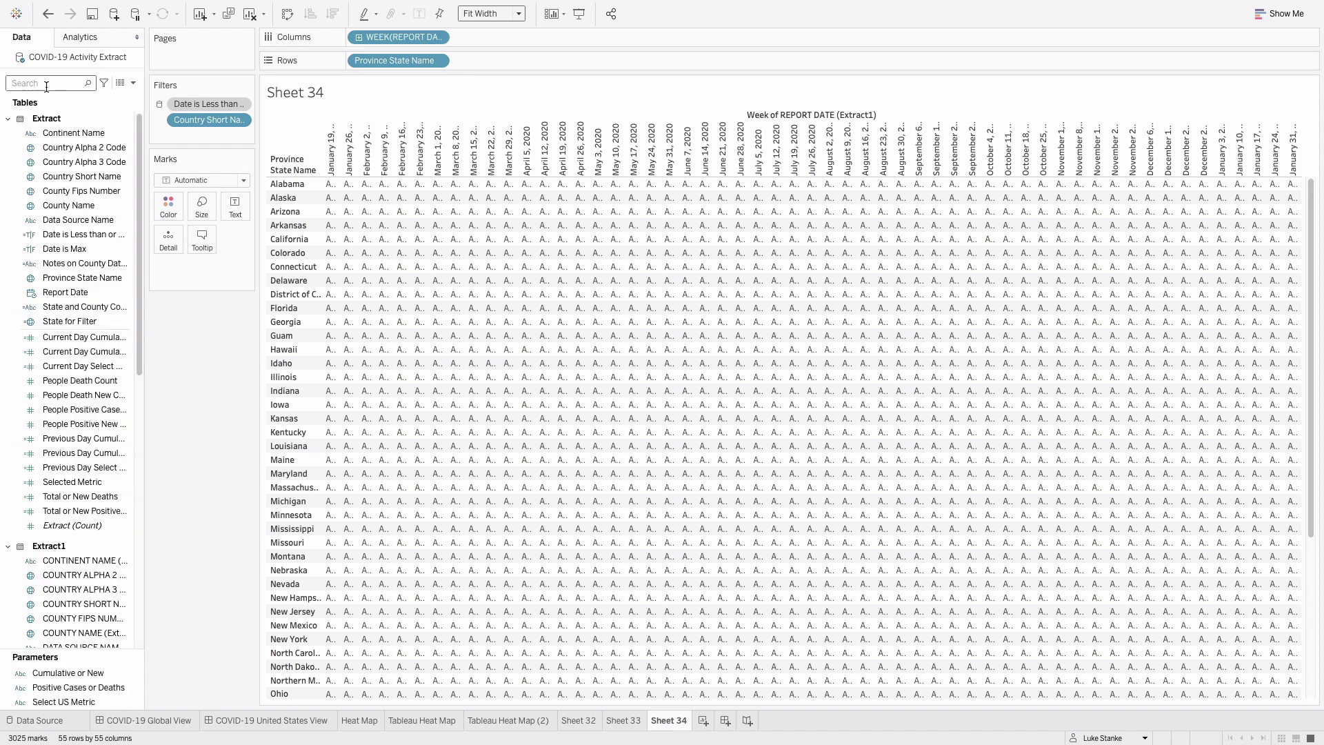
text(new)
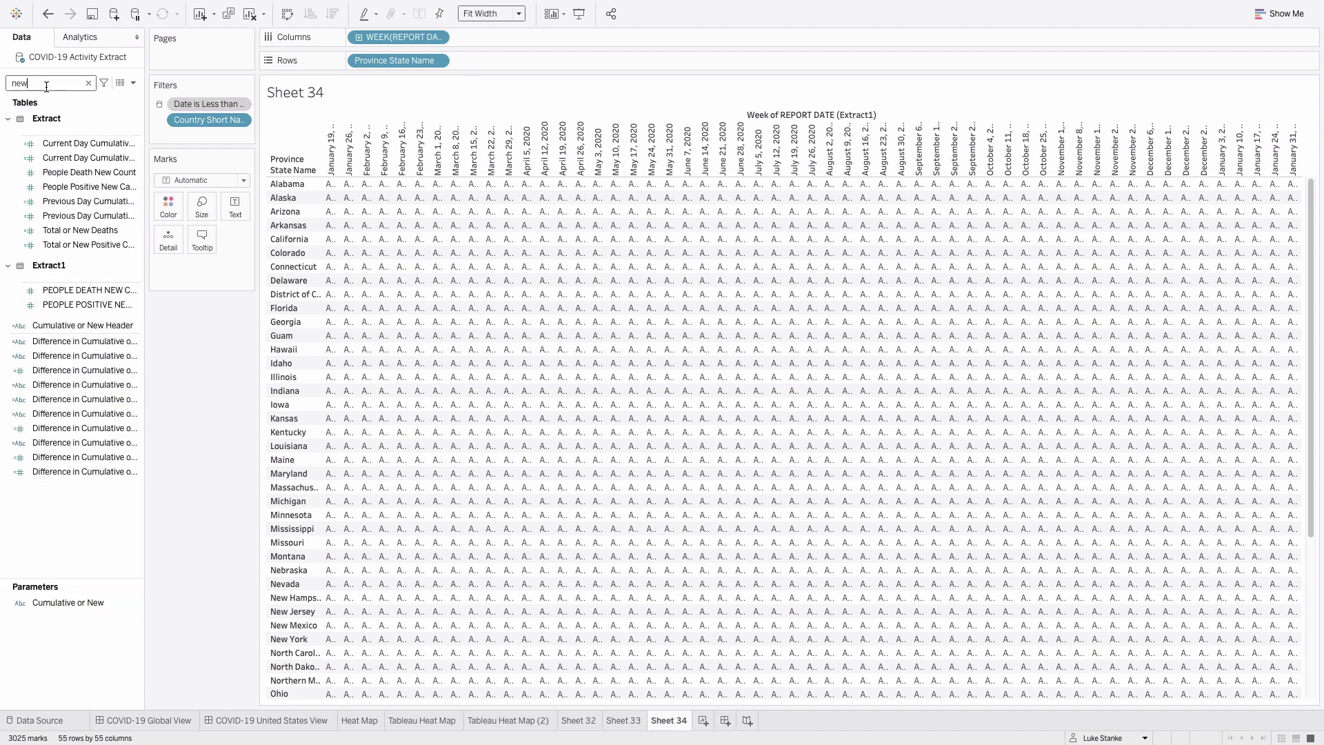
text( cas)
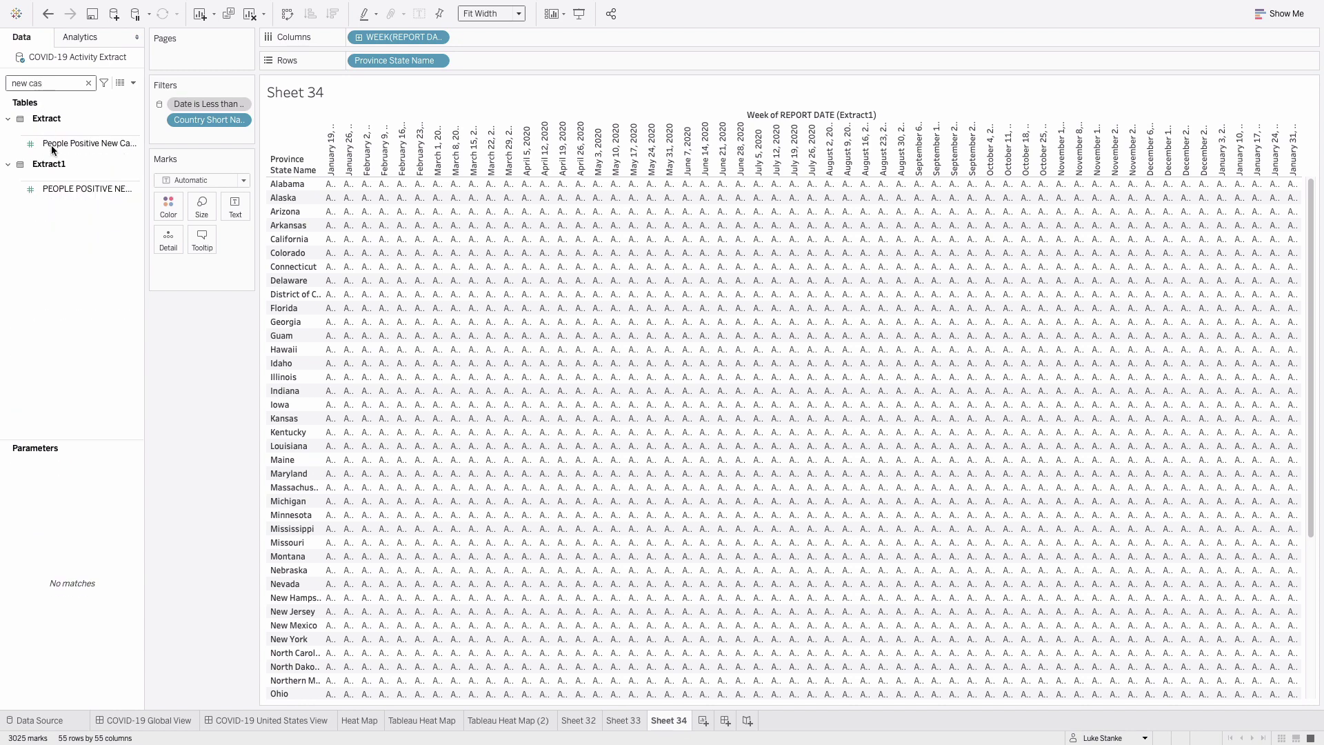
drag(55, 145, 178, 204)
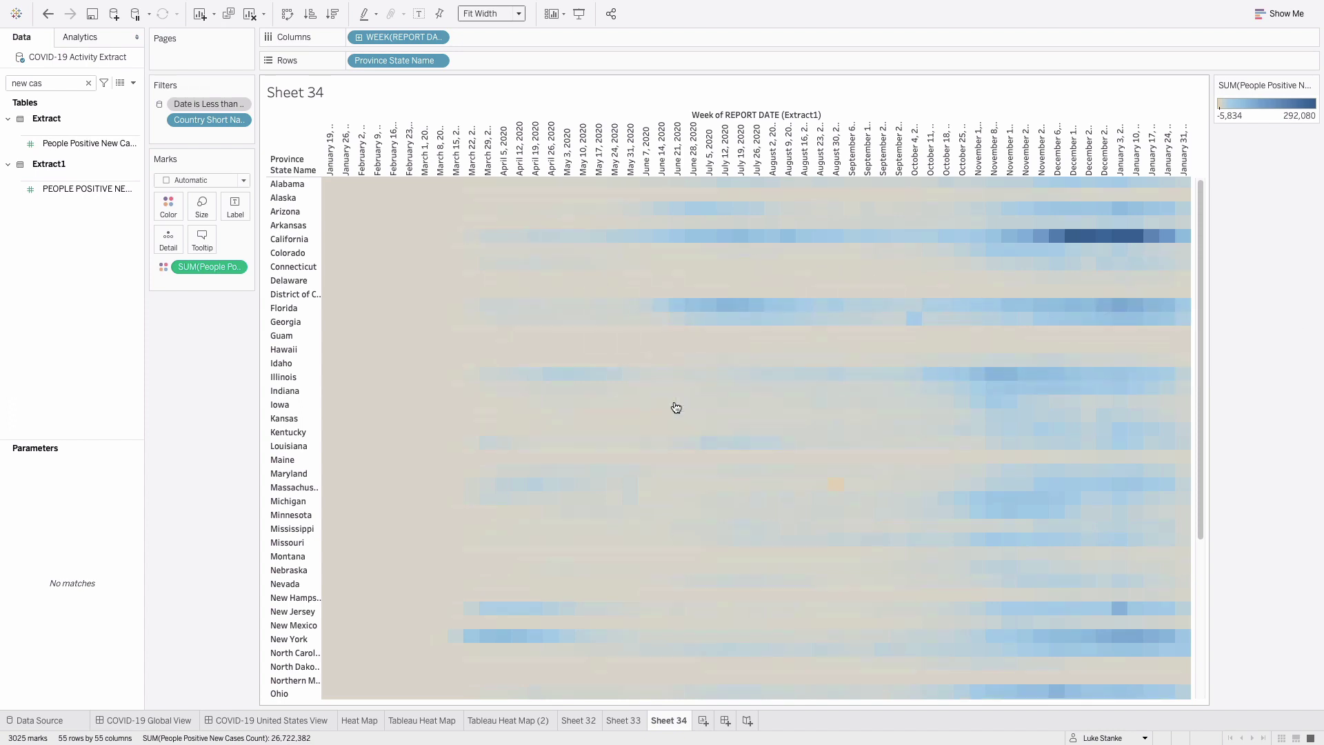
scroll(674, 407, down, 5)
scroll(848, 494, up, 5)
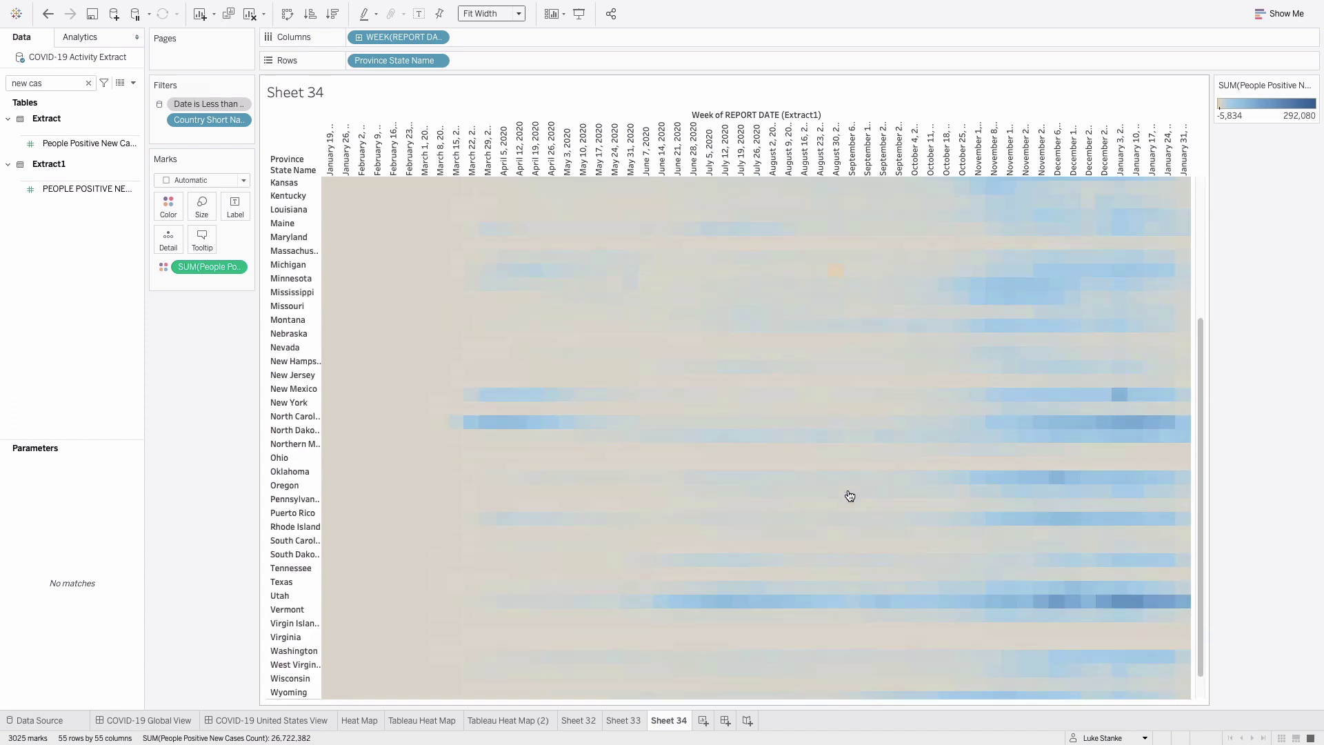
Change the colour measure to SUM(People Positive New Cases Count) divided by its WINDOW_MAX
double_click(207, 267)
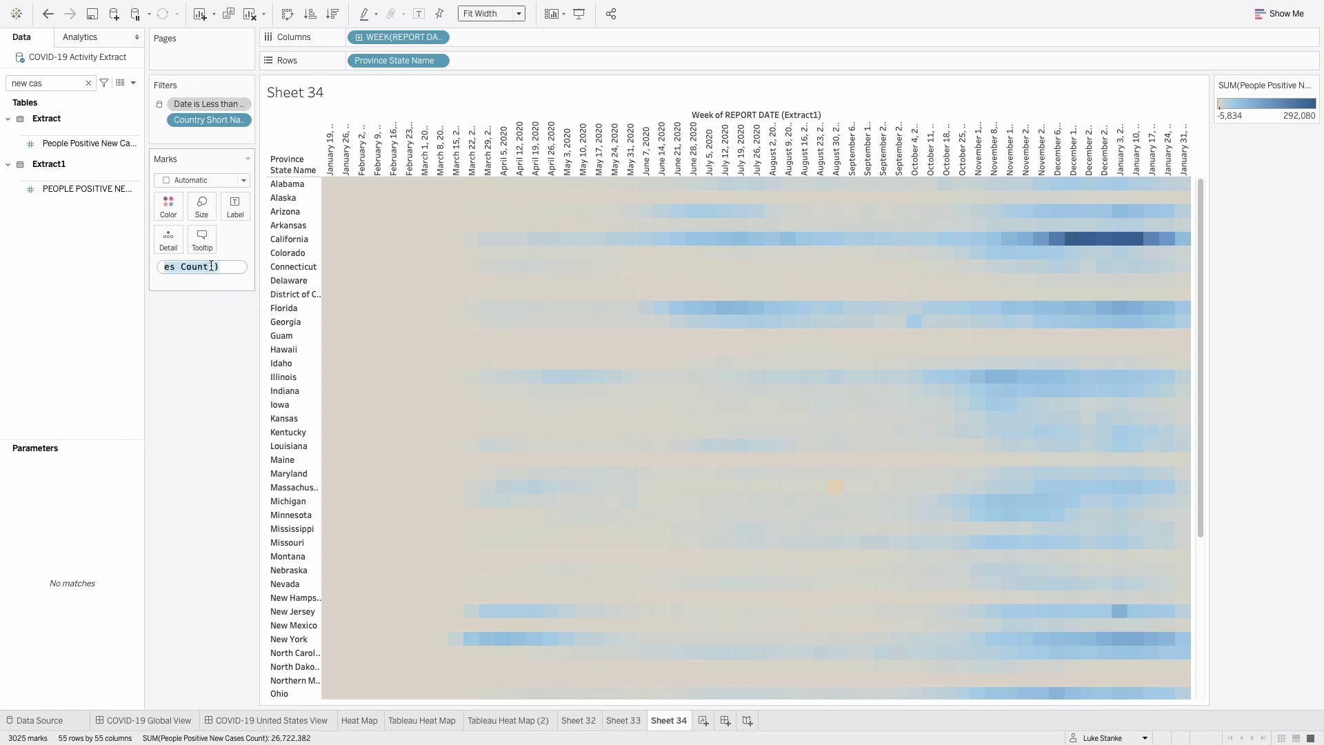
key(End)
text(/WINDOW_MA)
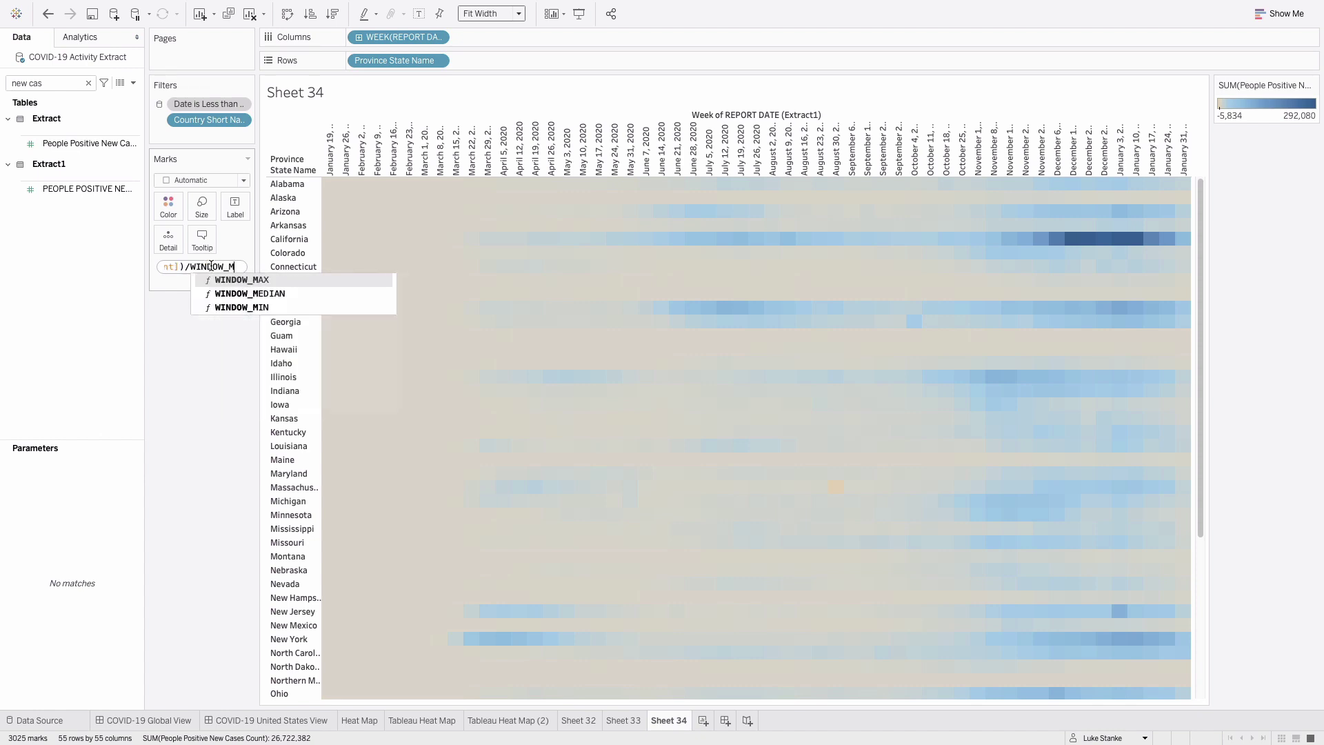
key(Return)
key(ctrl+v)
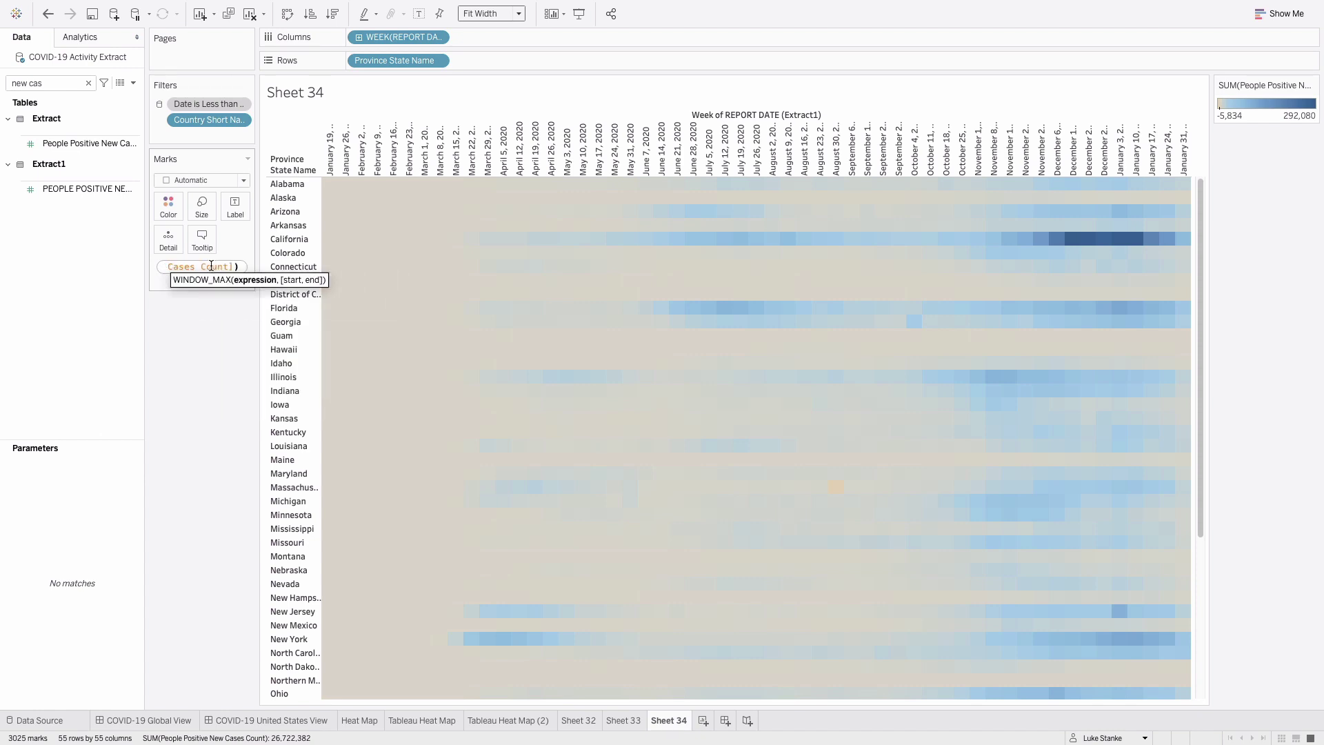
text())
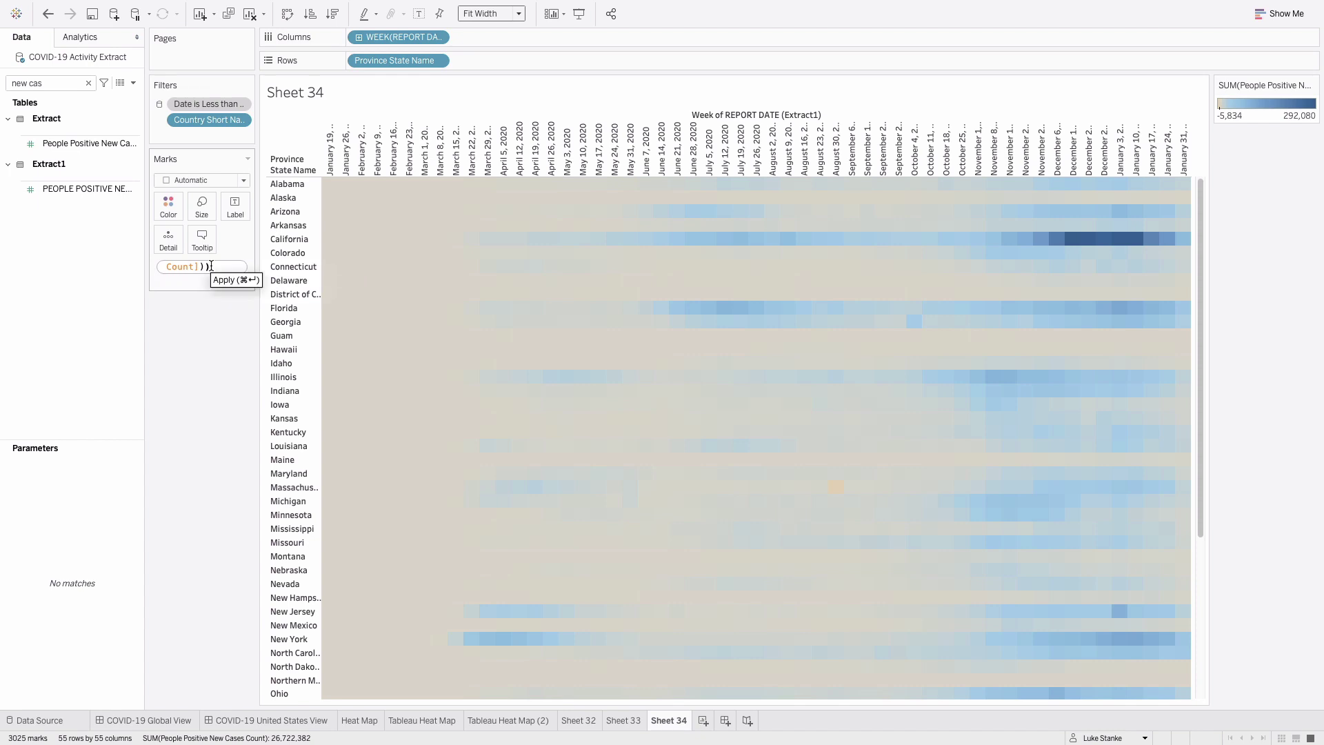
key(Return)
mouse_move(517, 420)
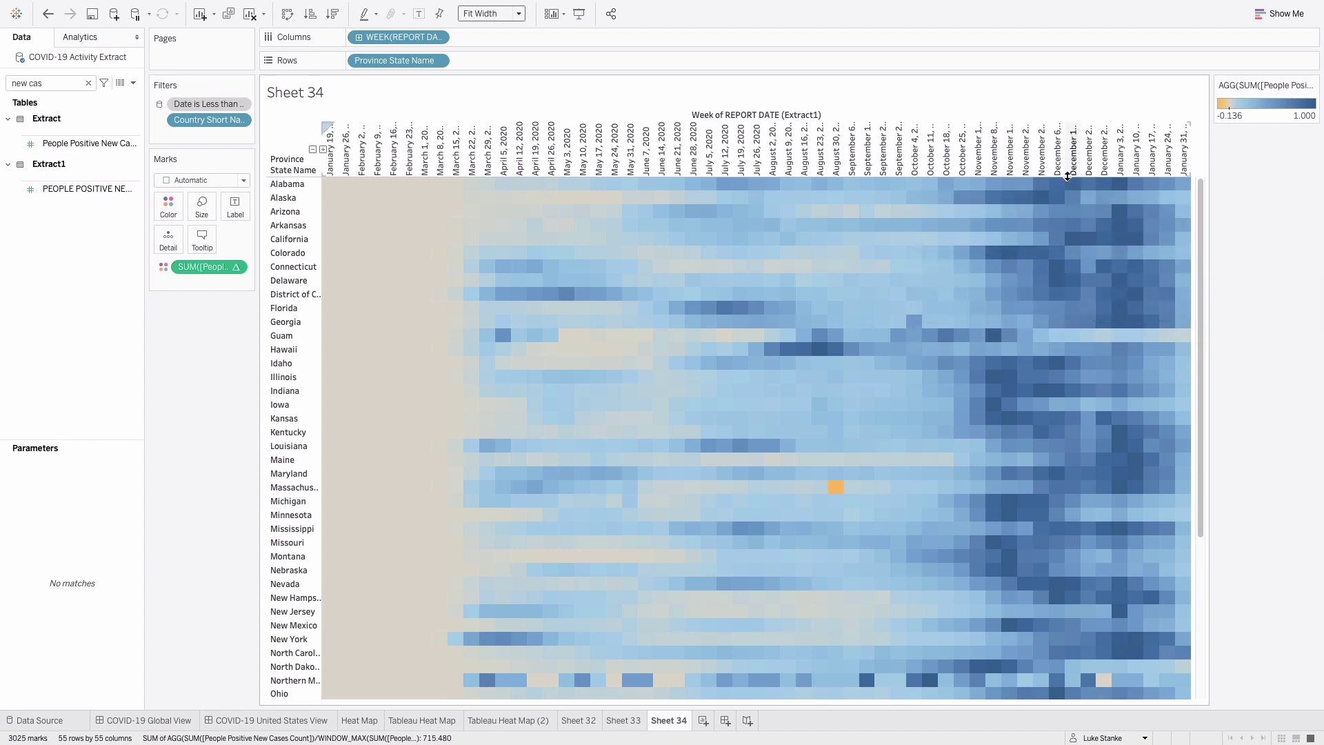
Widen the week headers, then apply the Temperature Diverging palette with the range starting at 0
drag(1067, 224, 1070, 233)
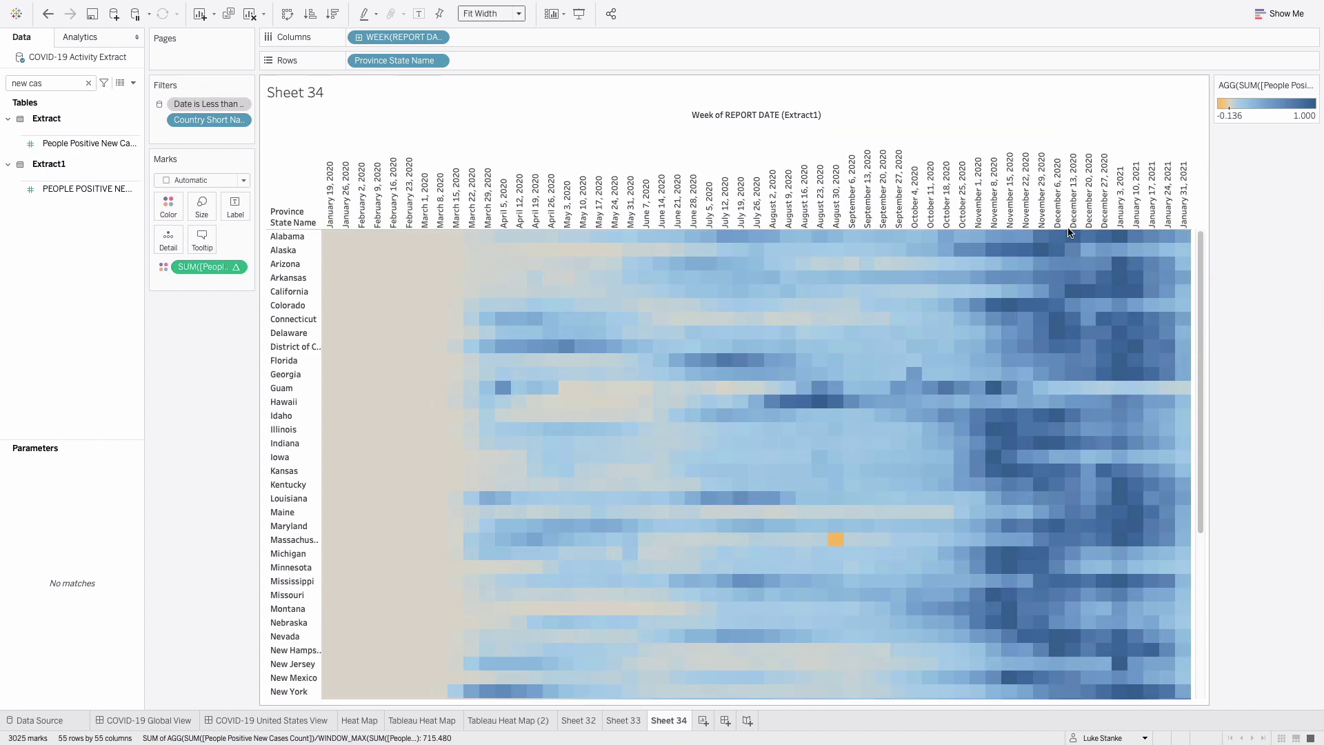
double_click(1238, 102)
click(552, 295)
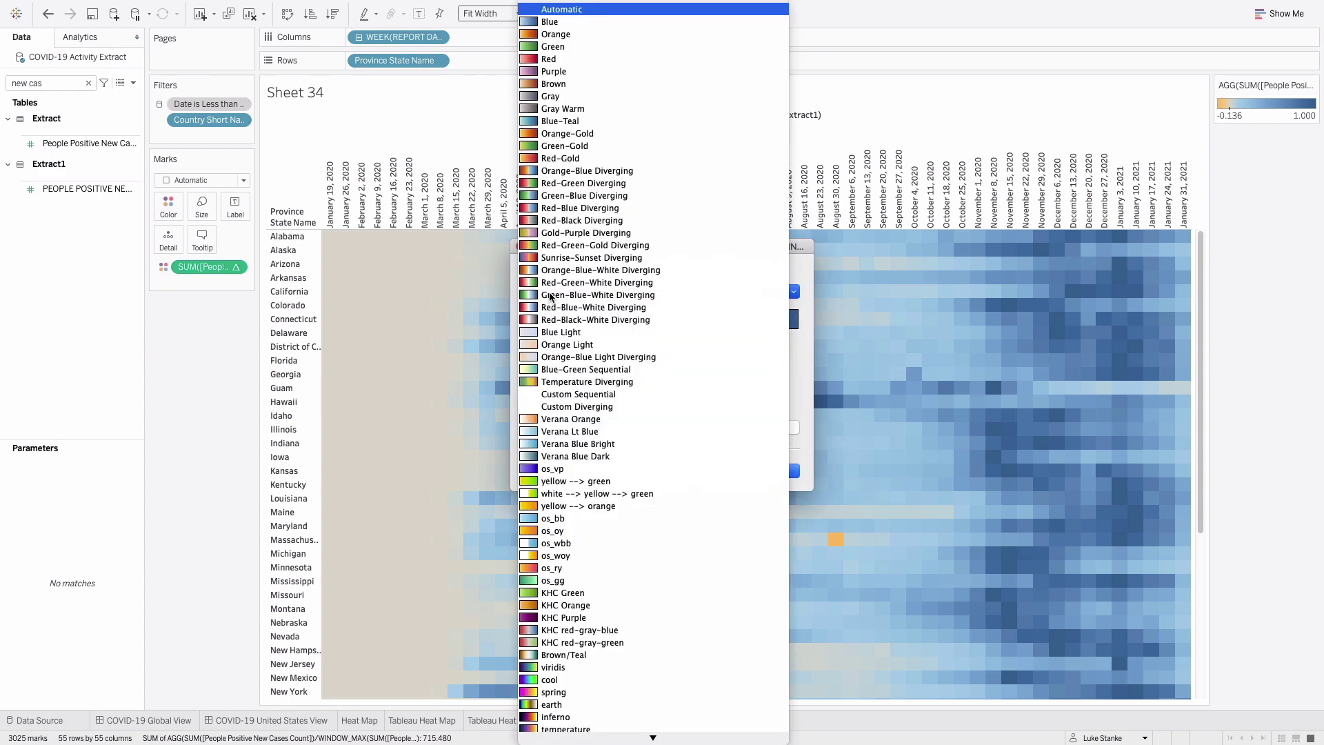
click(564, 382)
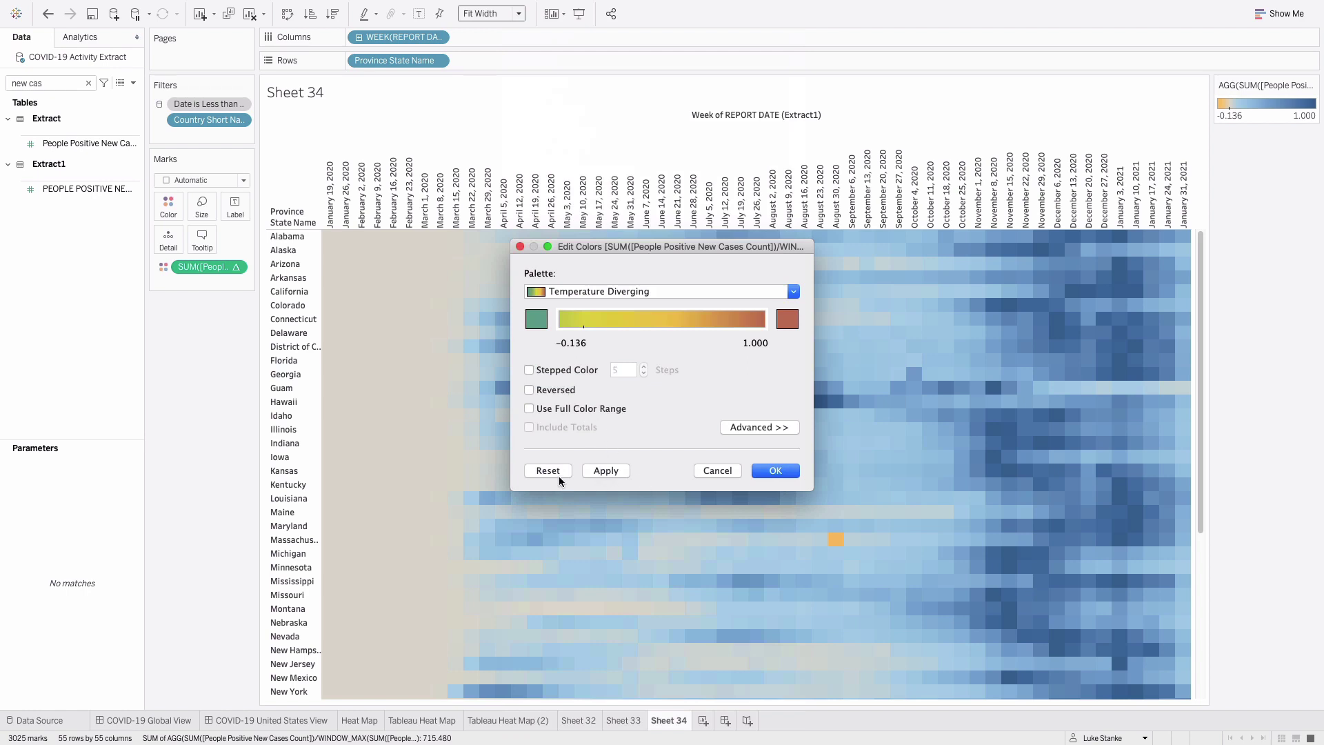
click(766, 428)
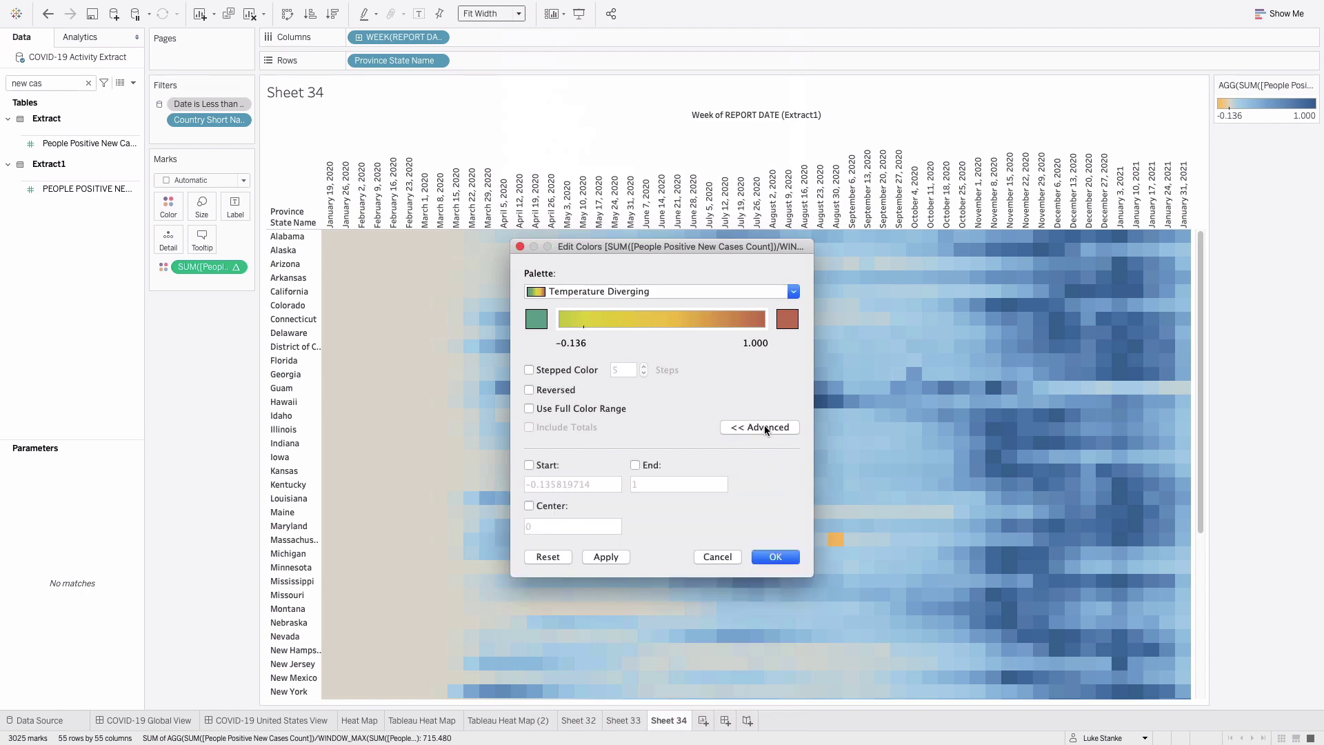
click(528, 464)
triple_click(537, 486)
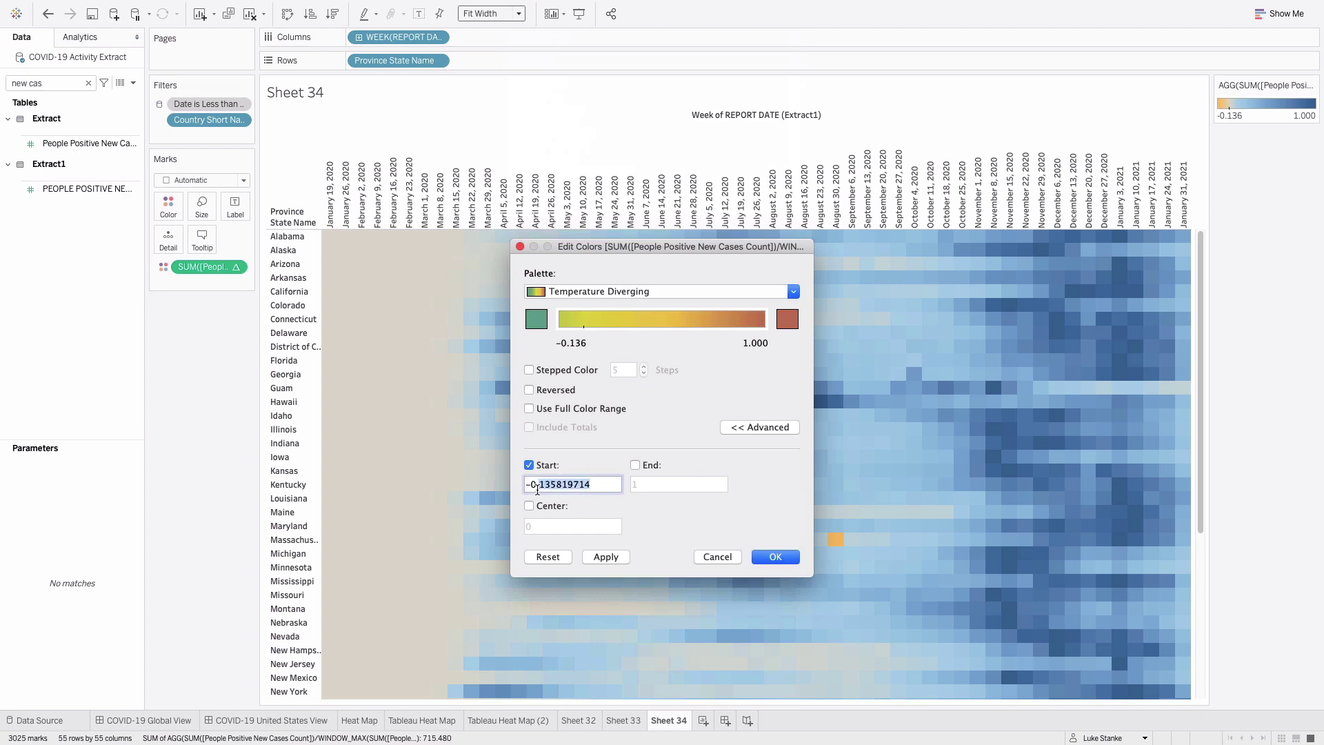
text(0)
click(767, 559)
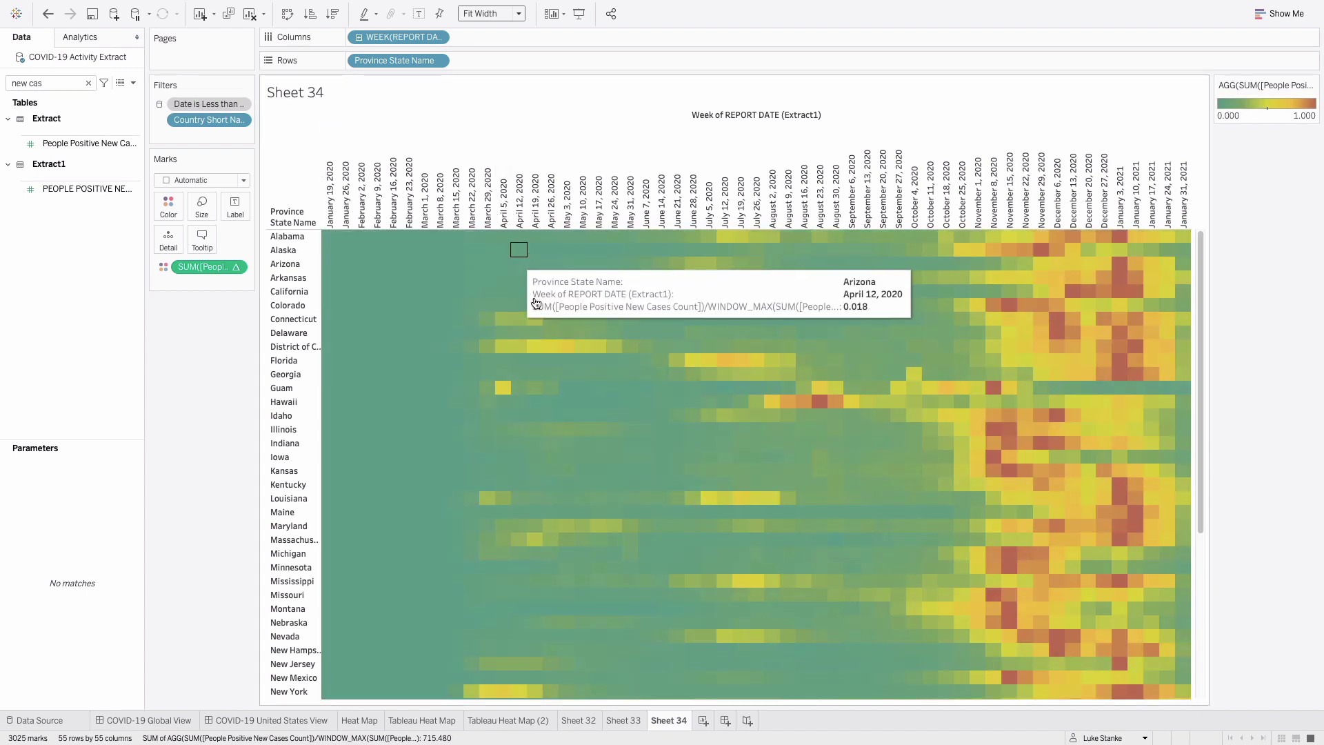
Format the row dividers as thicker white lines at full level
right_click(665, 393)
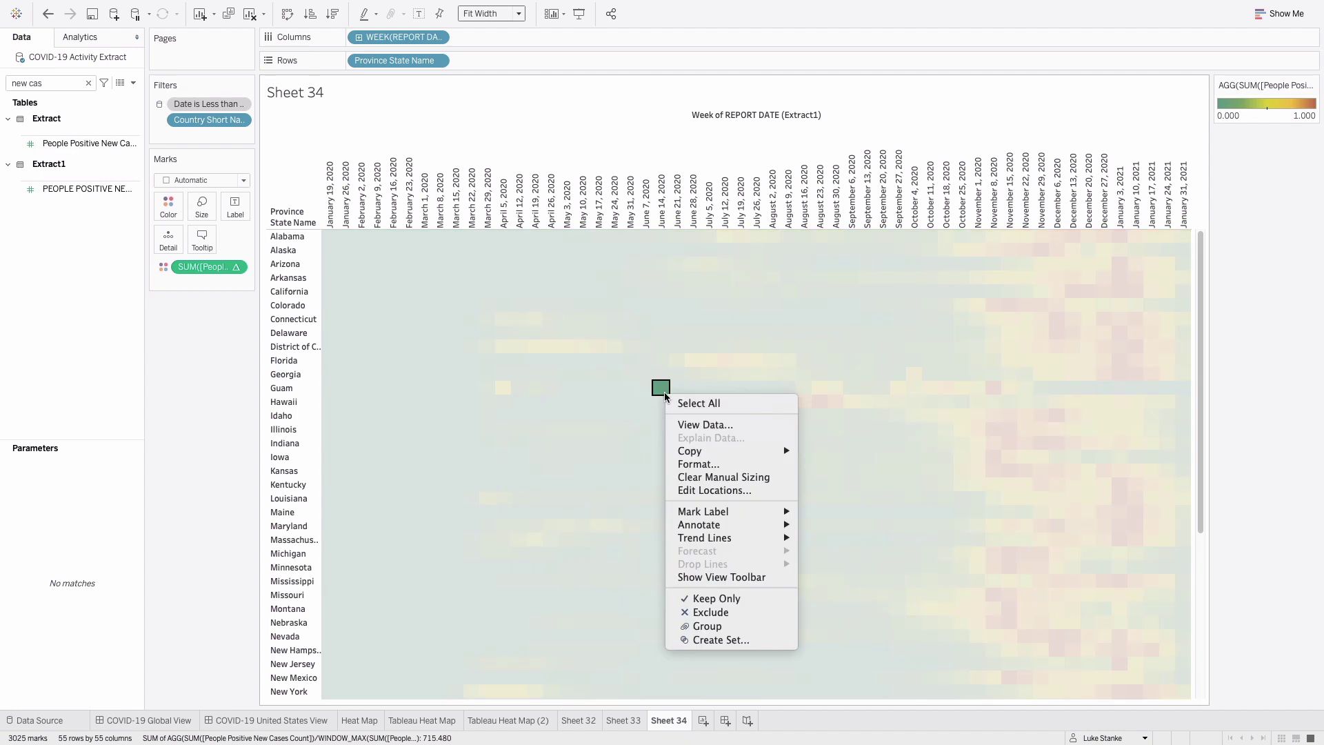
click(706, 471)
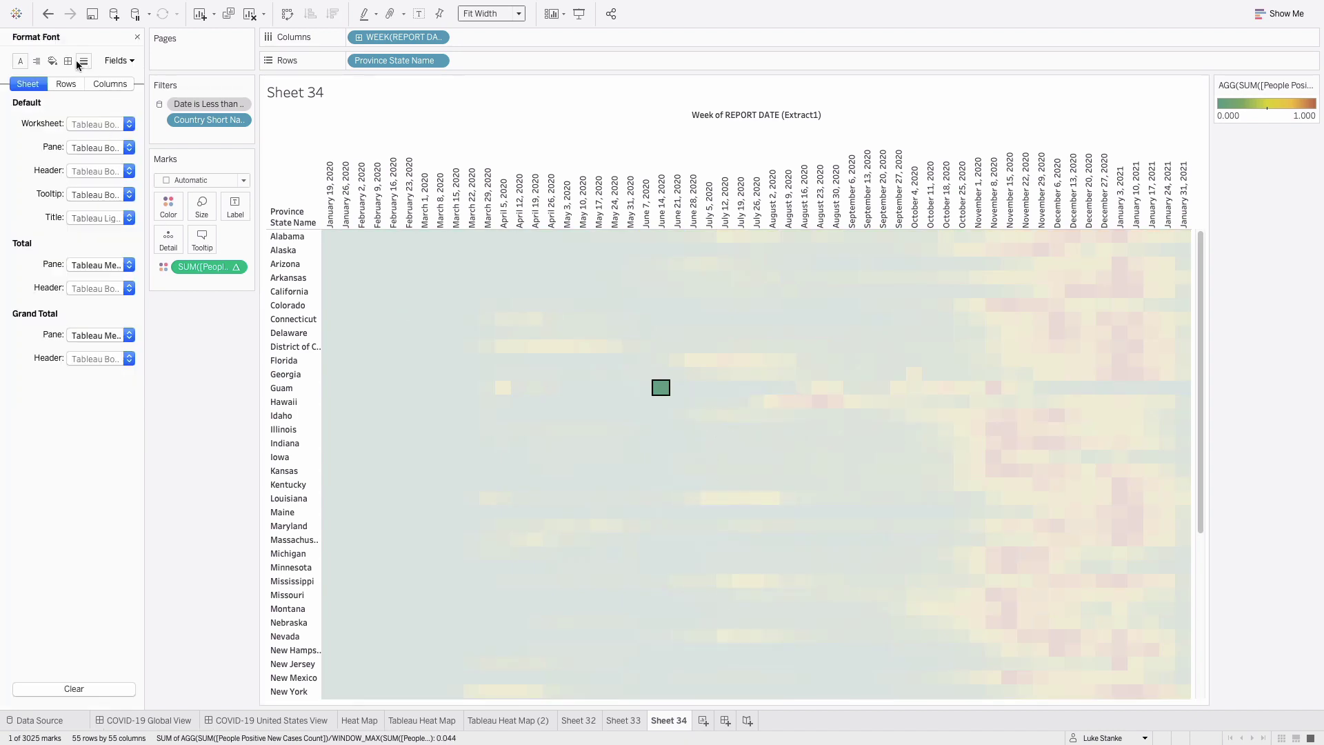
click(69, 61)
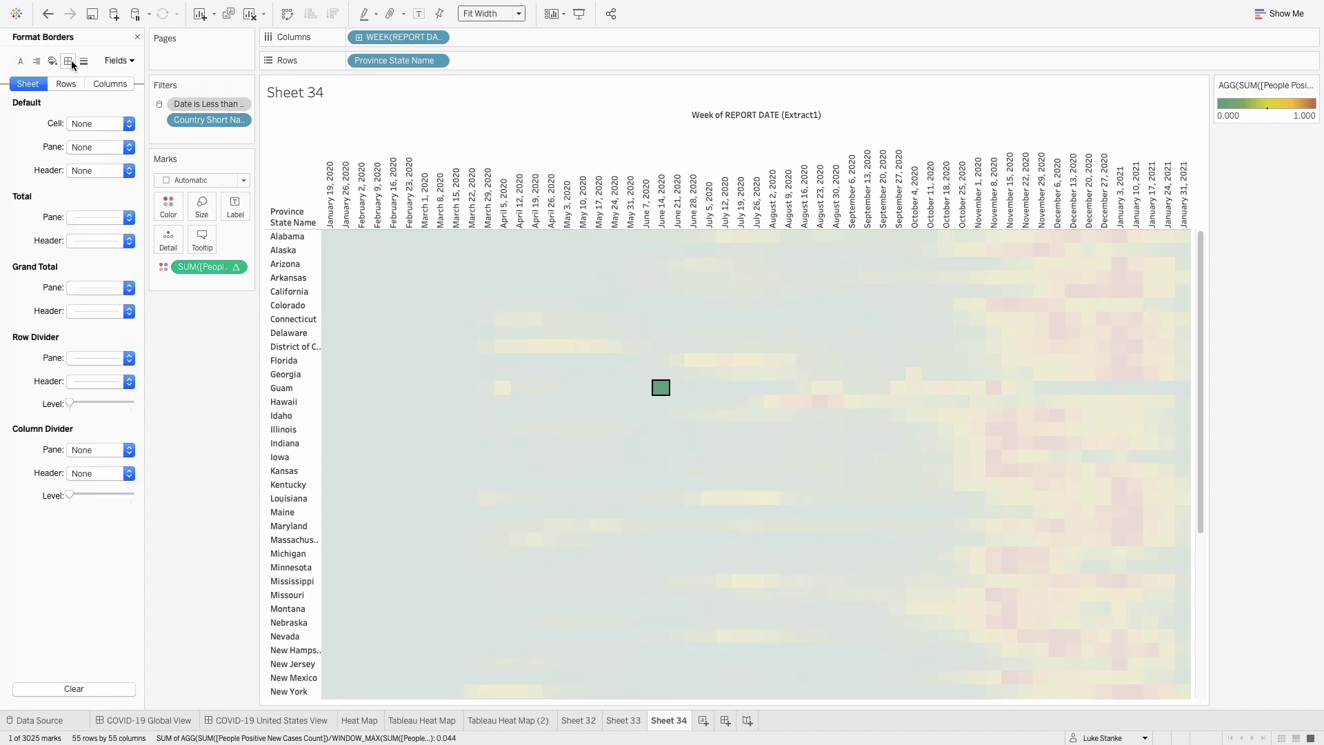
click(105, 359)
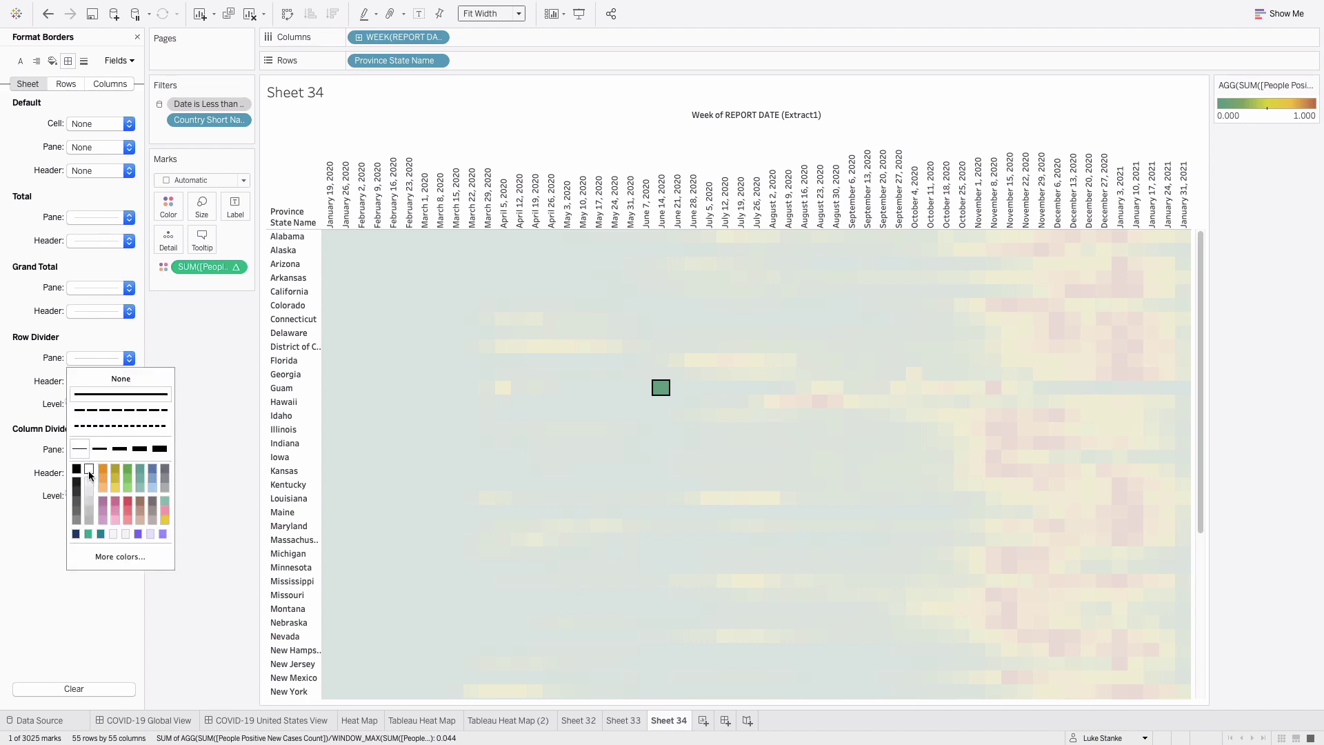
click(98, 449)
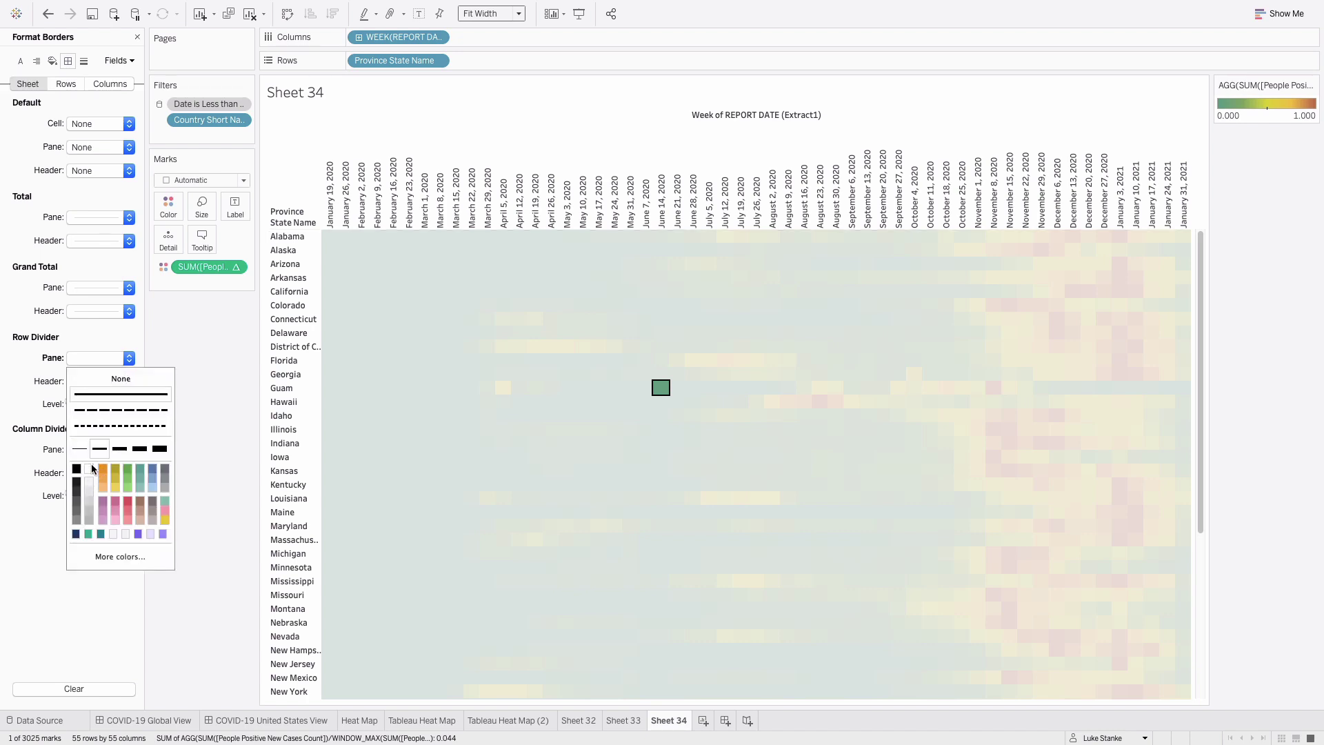
click(75, 359)
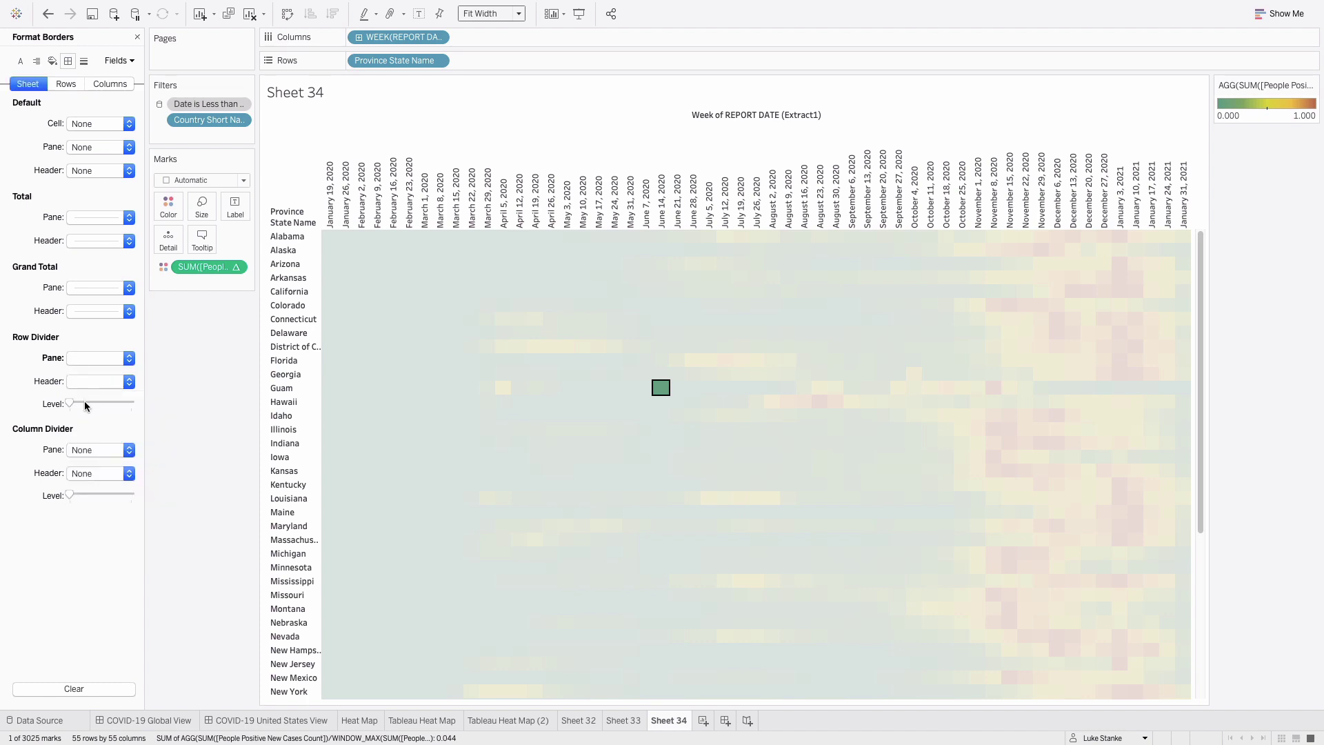
drag(84, 401, 131, 401)
Give grand totals light borders and set white column dividers at full level
click(91, 290)
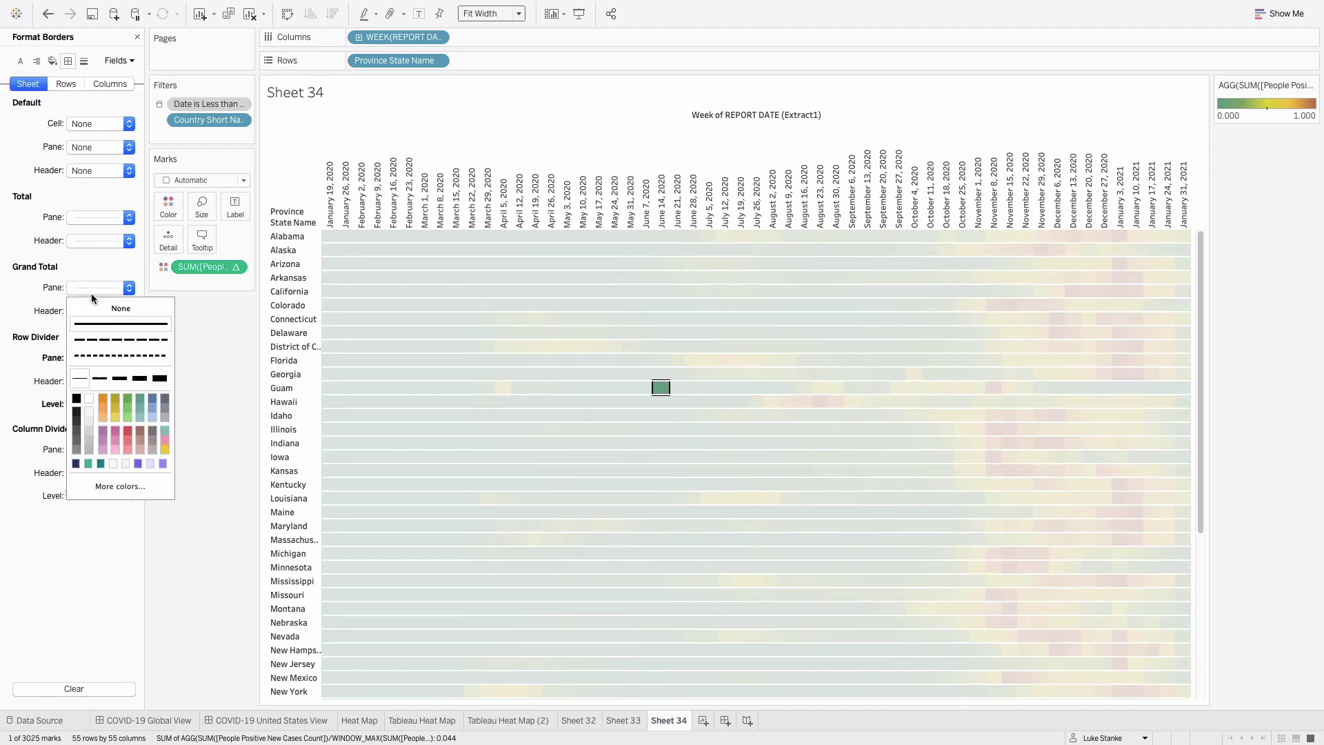
click(89, 405)
click(97, 449)
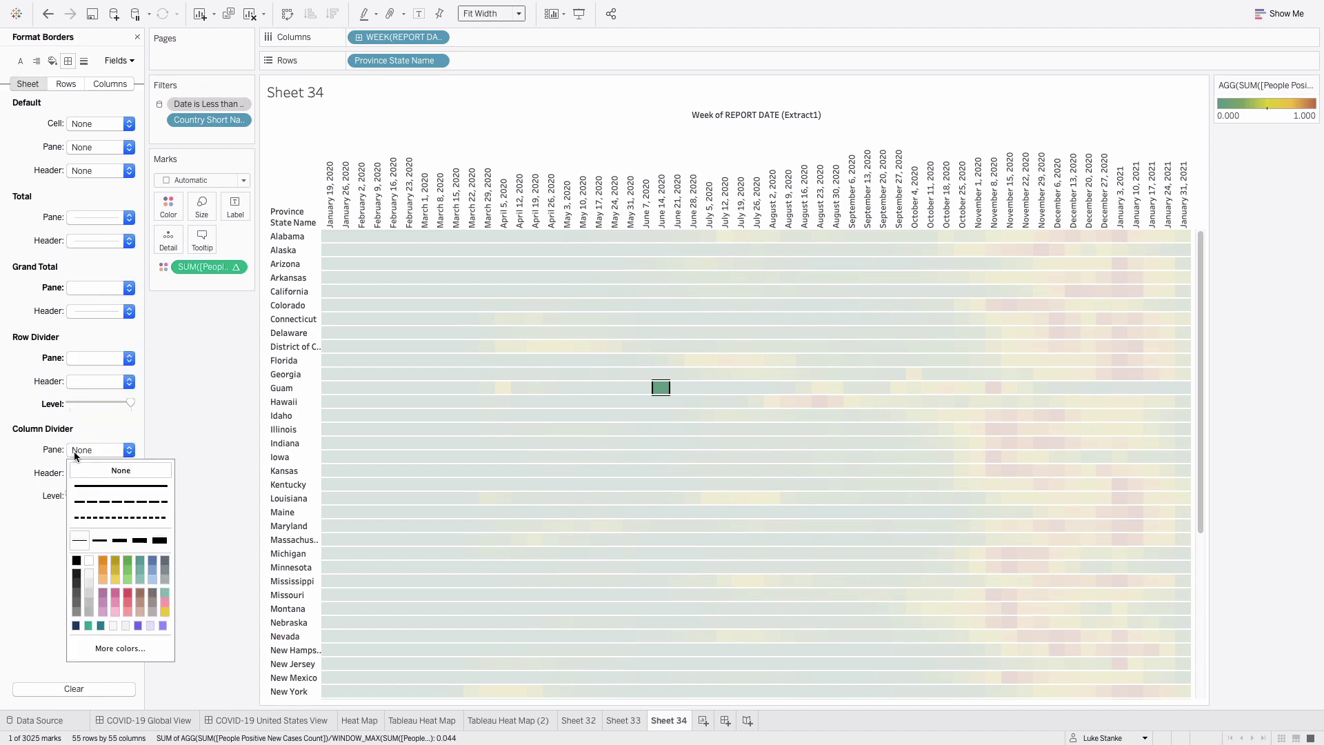
click(100, 539)
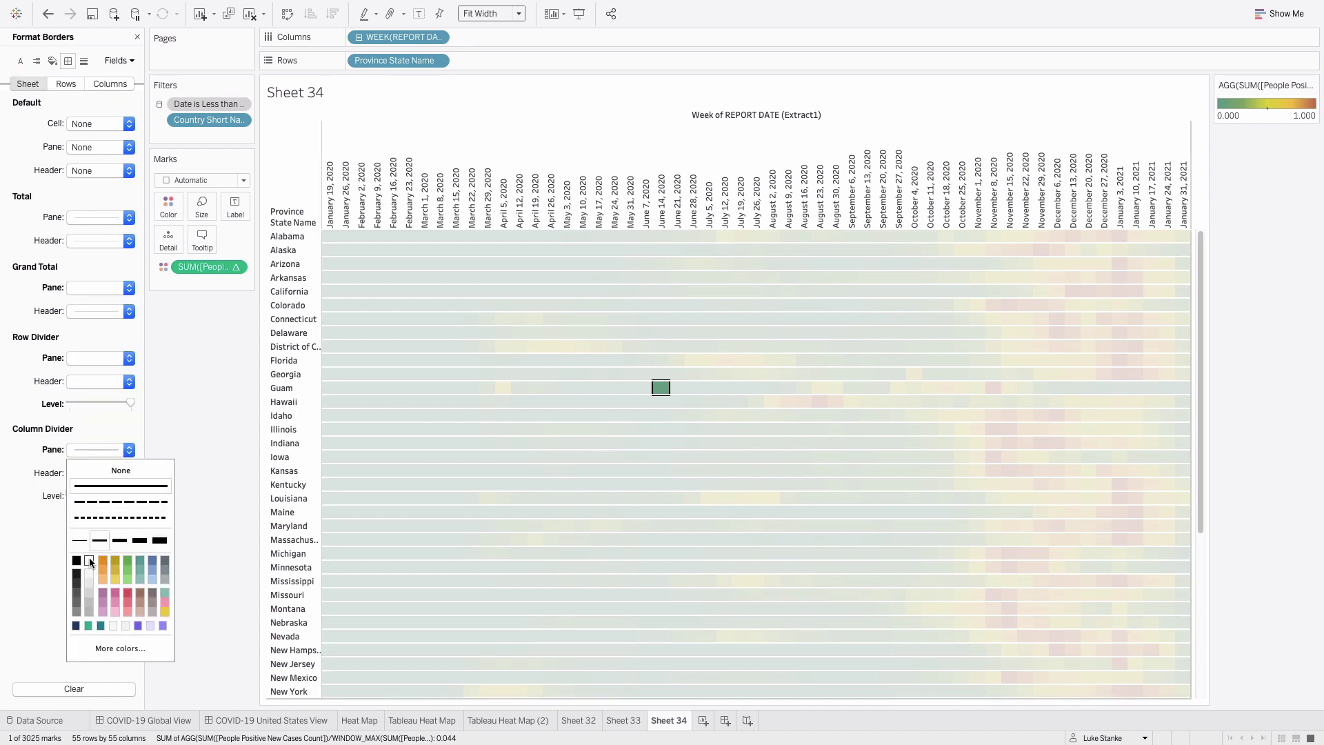
click(89, 560)
click(126, 492)
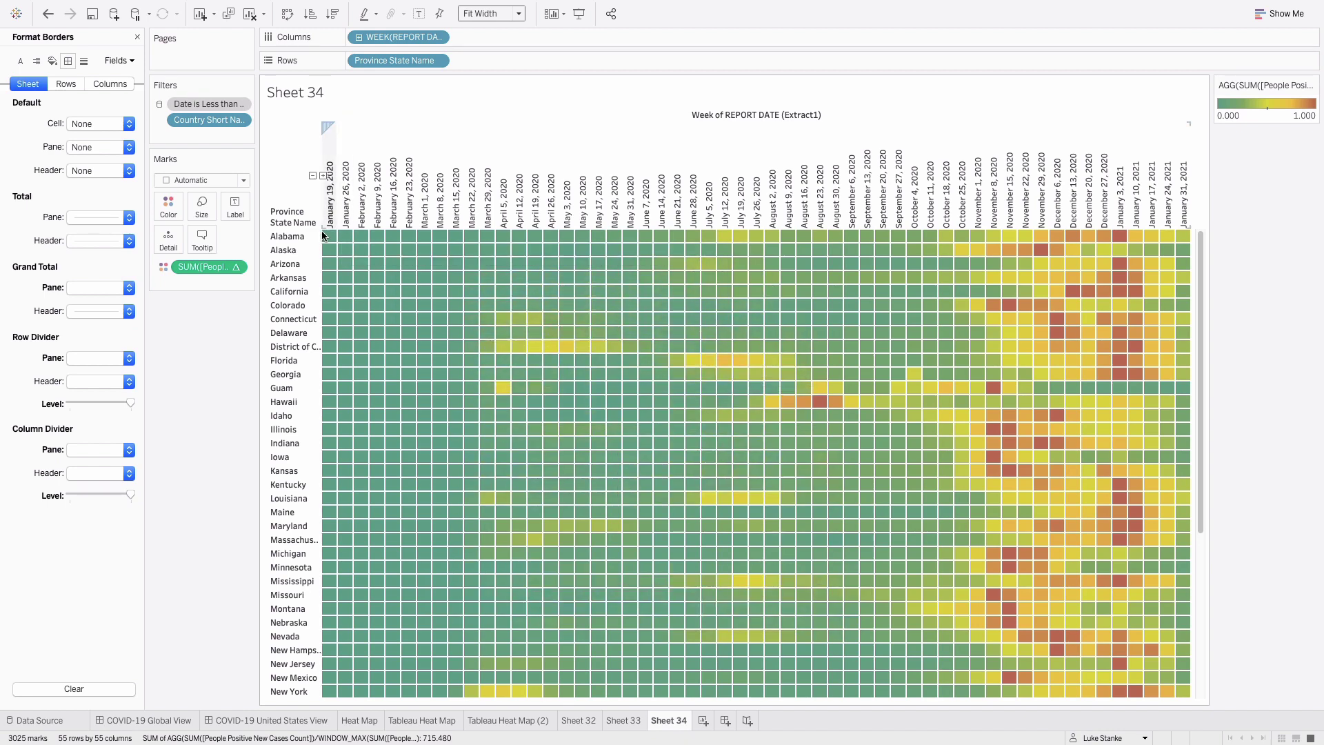
Make the state rows taller, try shorter rows, then undo back to the taller height
drag(304, 242, 306, 244)
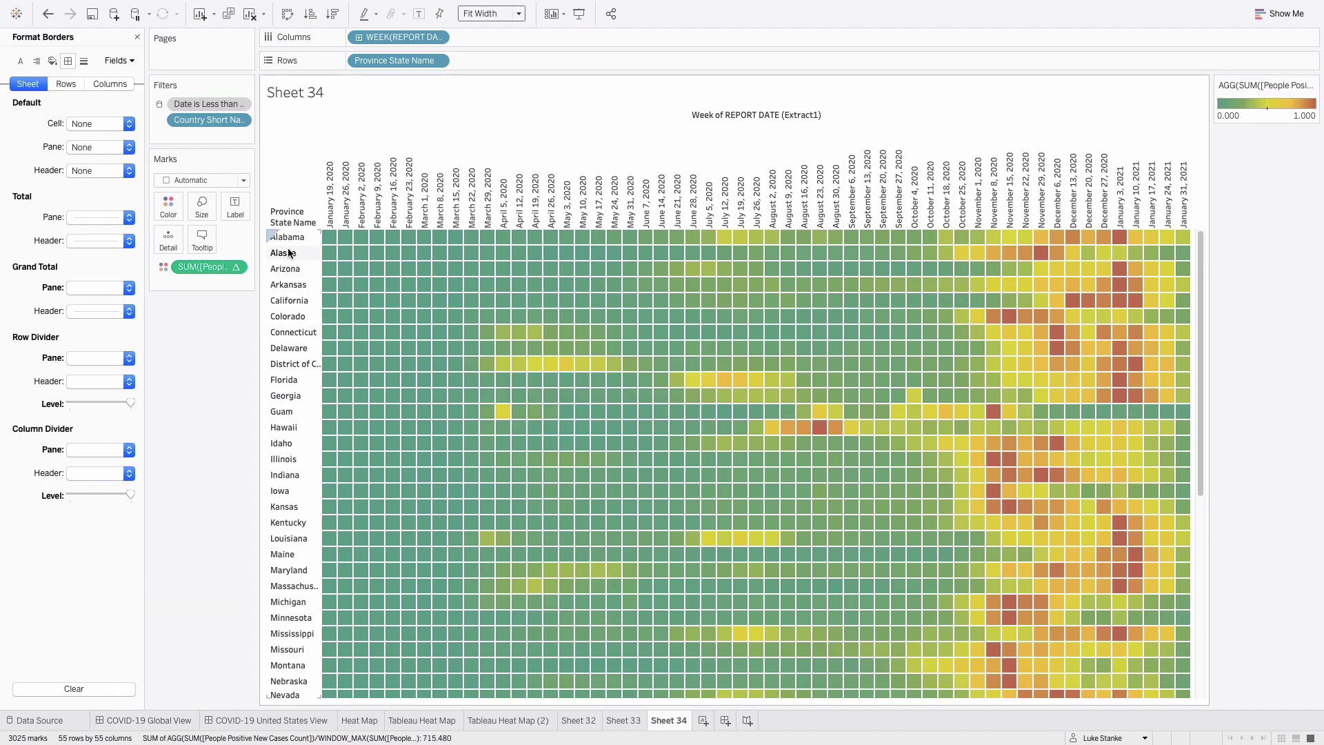
drag(288, 246, 288, 236)
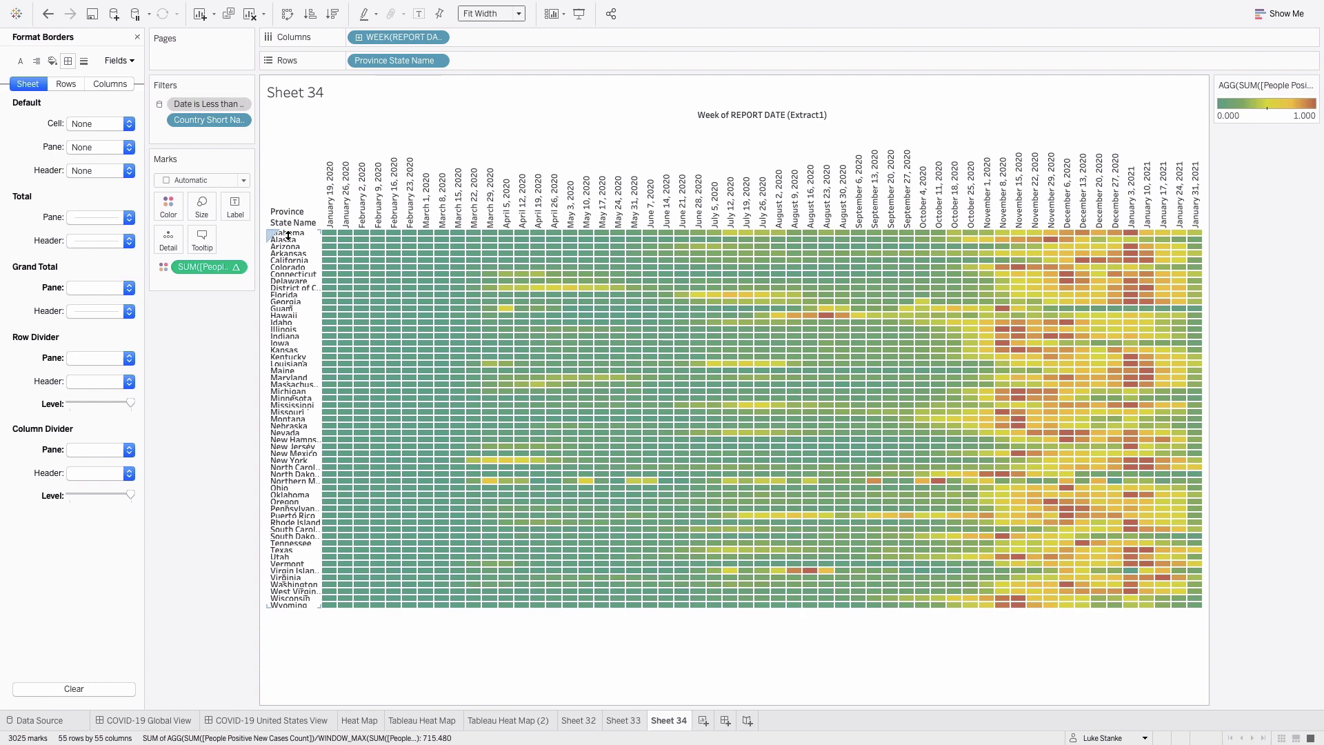
key(ctrl+z)
key(ctrl+z)
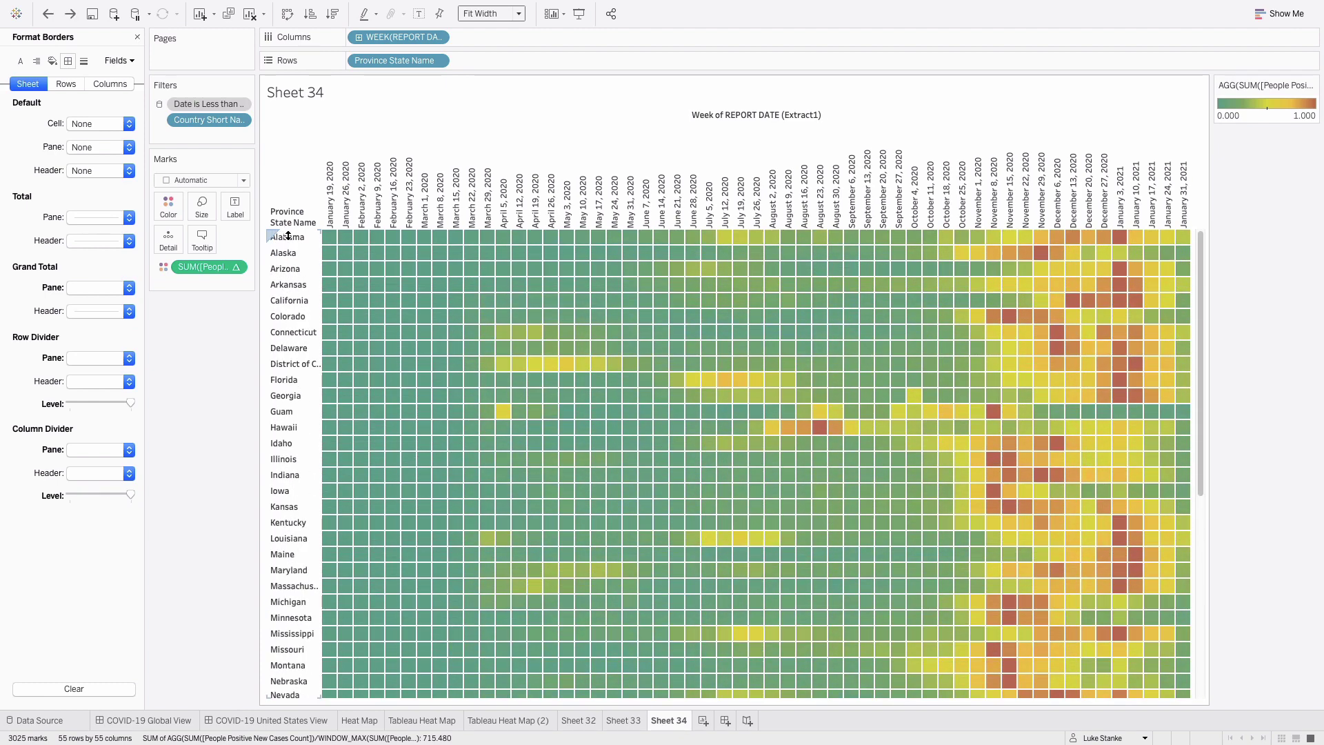